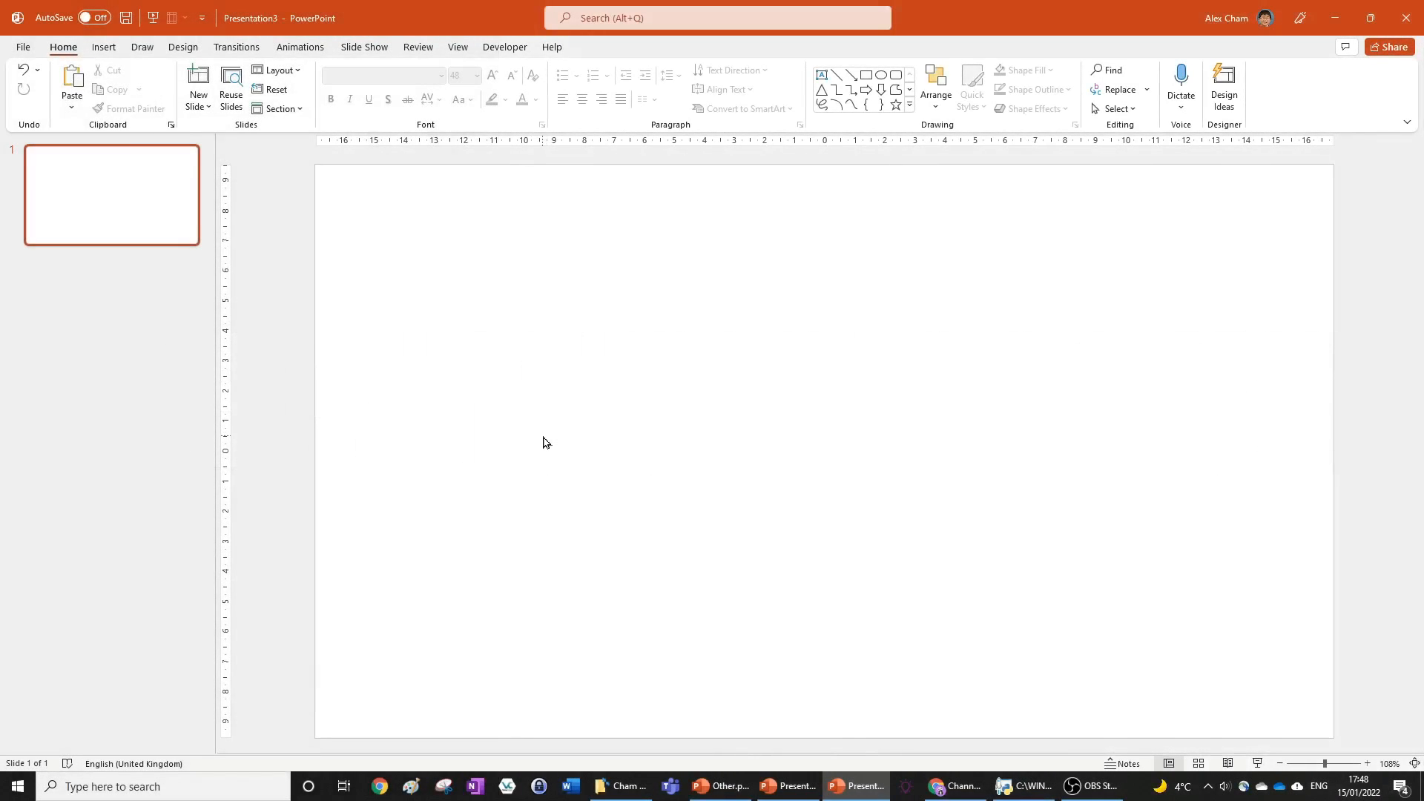
Step: Switch the slide to the Blank layout and dismiss the Design Ideas pane
{"action": "left_click", "coordinate": [276, 70]}
{"action": "left_click", "coordinate": [289, 254]}
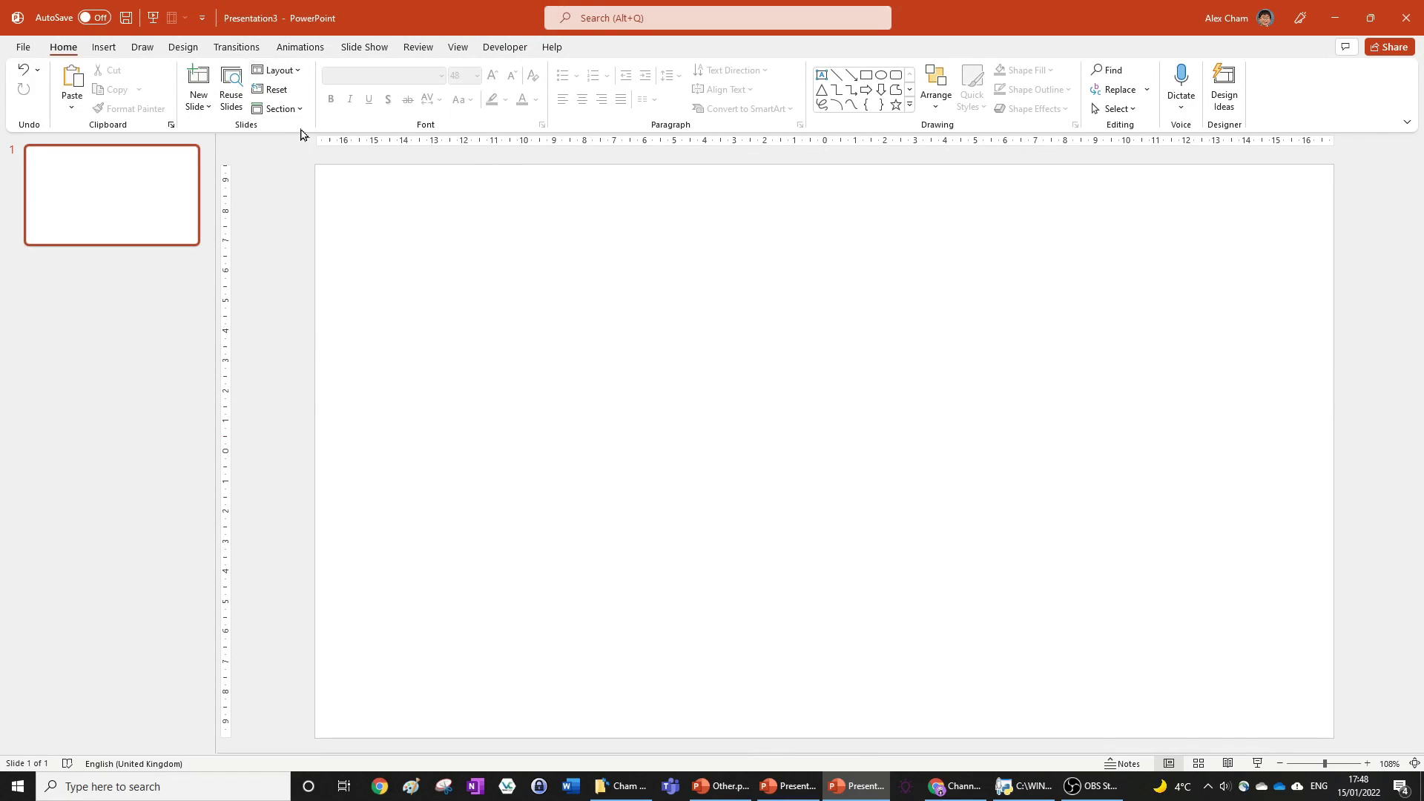
{"action": "left_click", "coordinate": [281, 70]}
{"action": "left_click", "coordinate": [285, 245]}
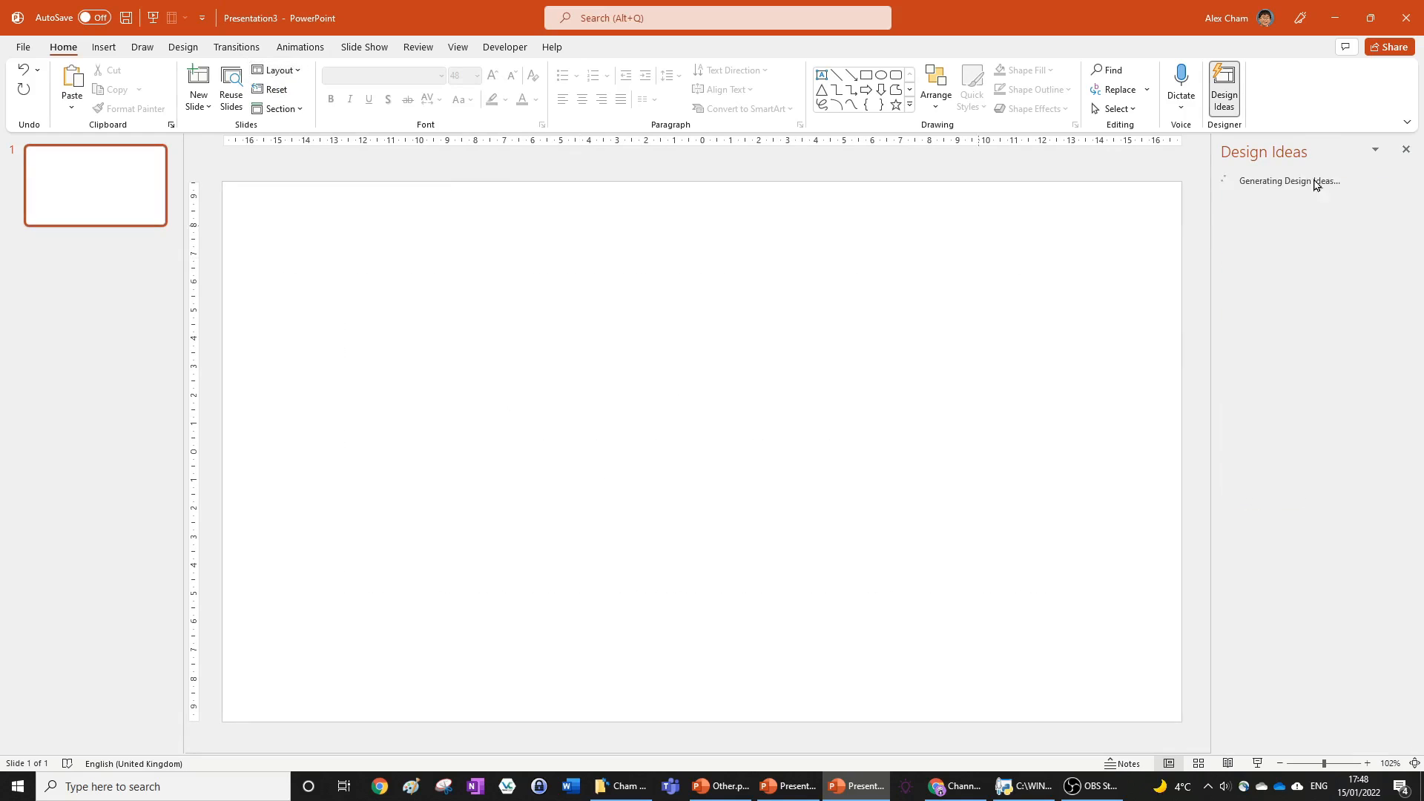
{"action": "left_click", "coordinate": [1406, 150]}
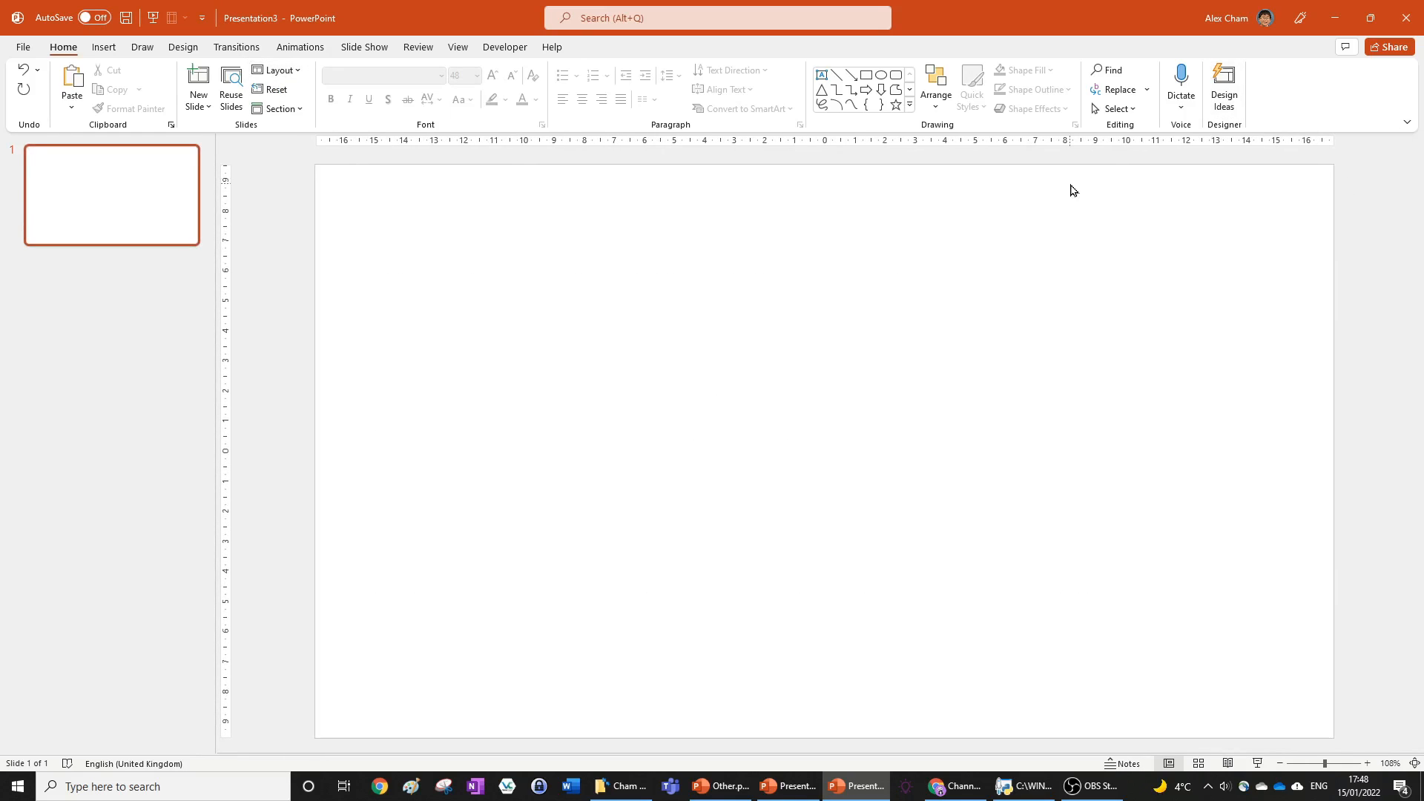
Step: Add a text box near the slide centre reading TEXT and select it
{"action": "left_click", "coordinate": [823, 78]}
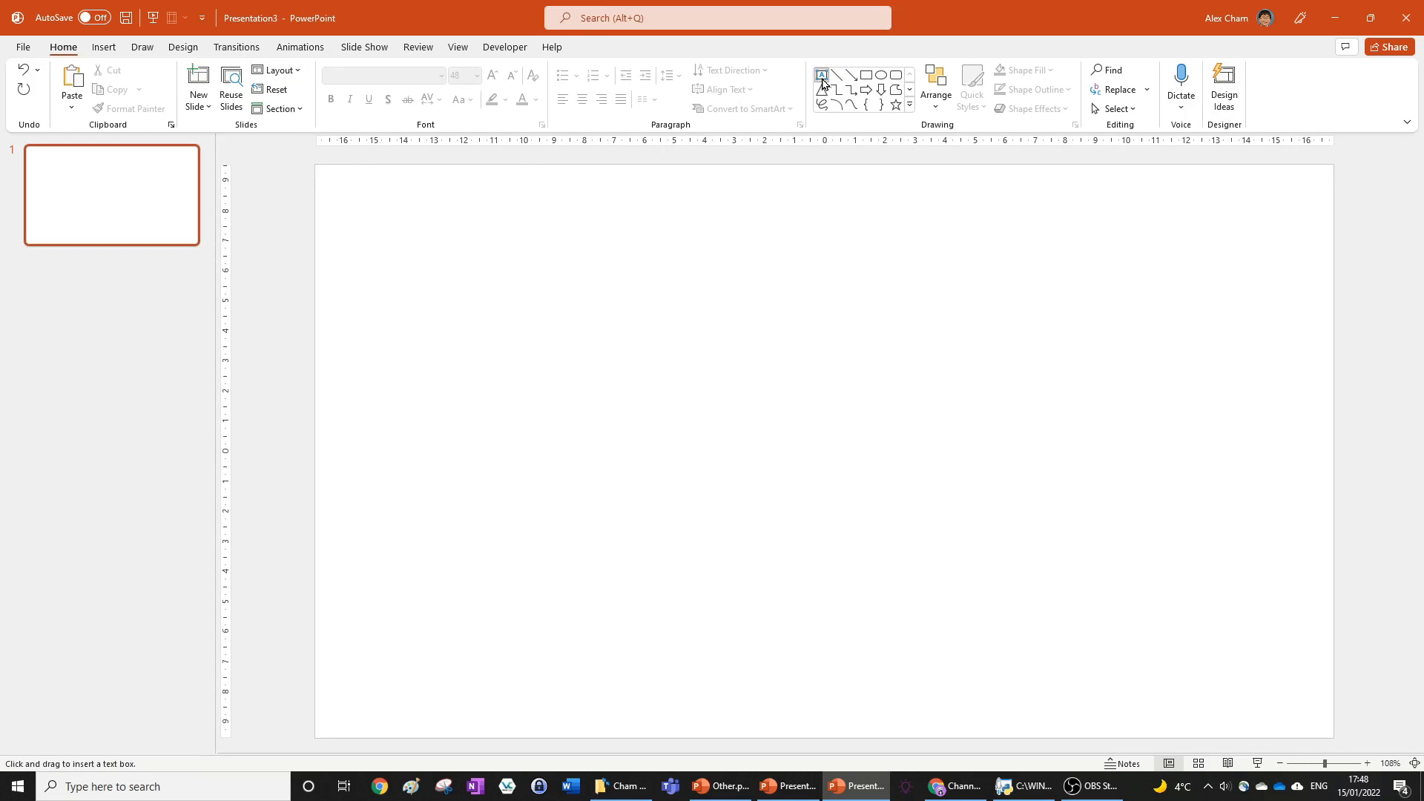
{"action": "left_click", "coordinate": [677, 368]}
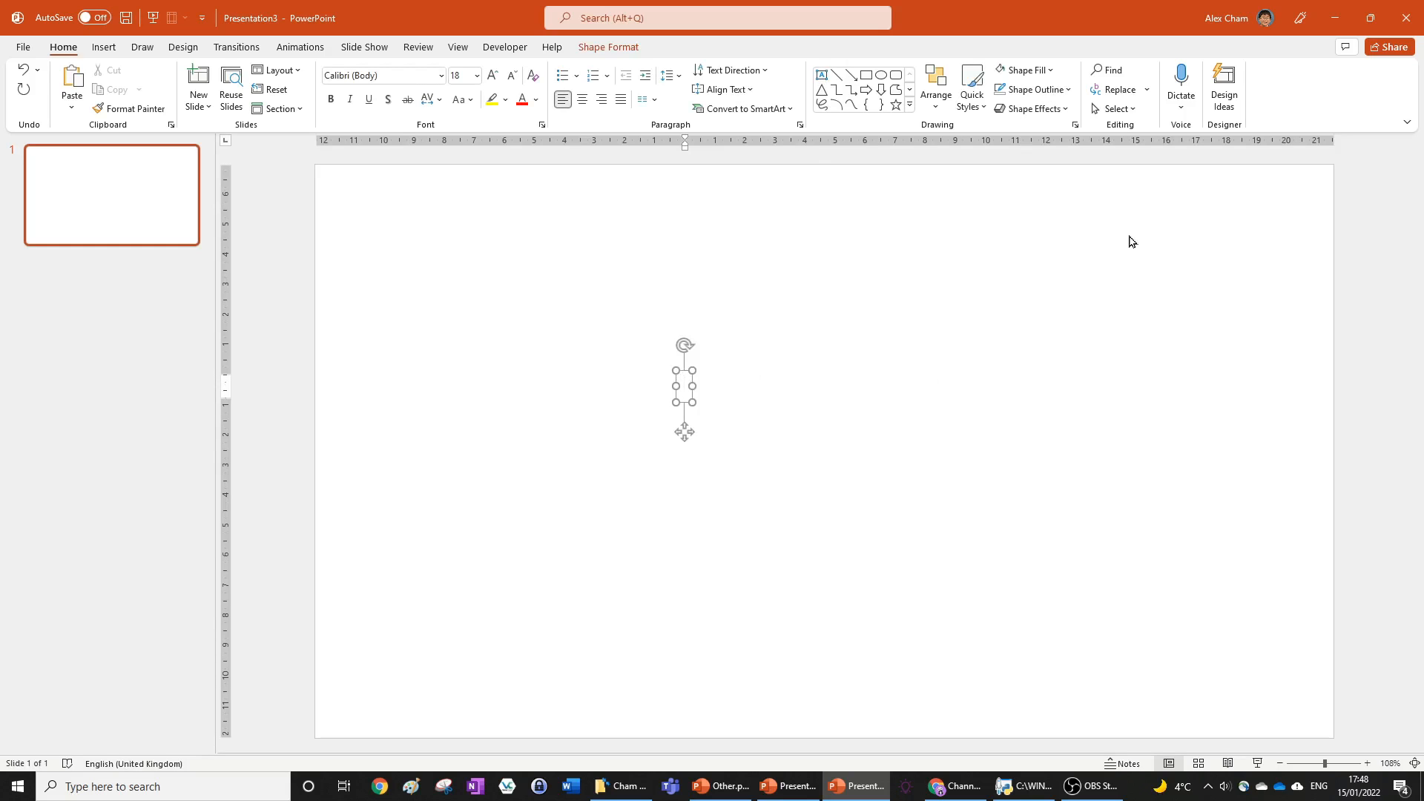
{"action": "type", "text": "TEXT"}
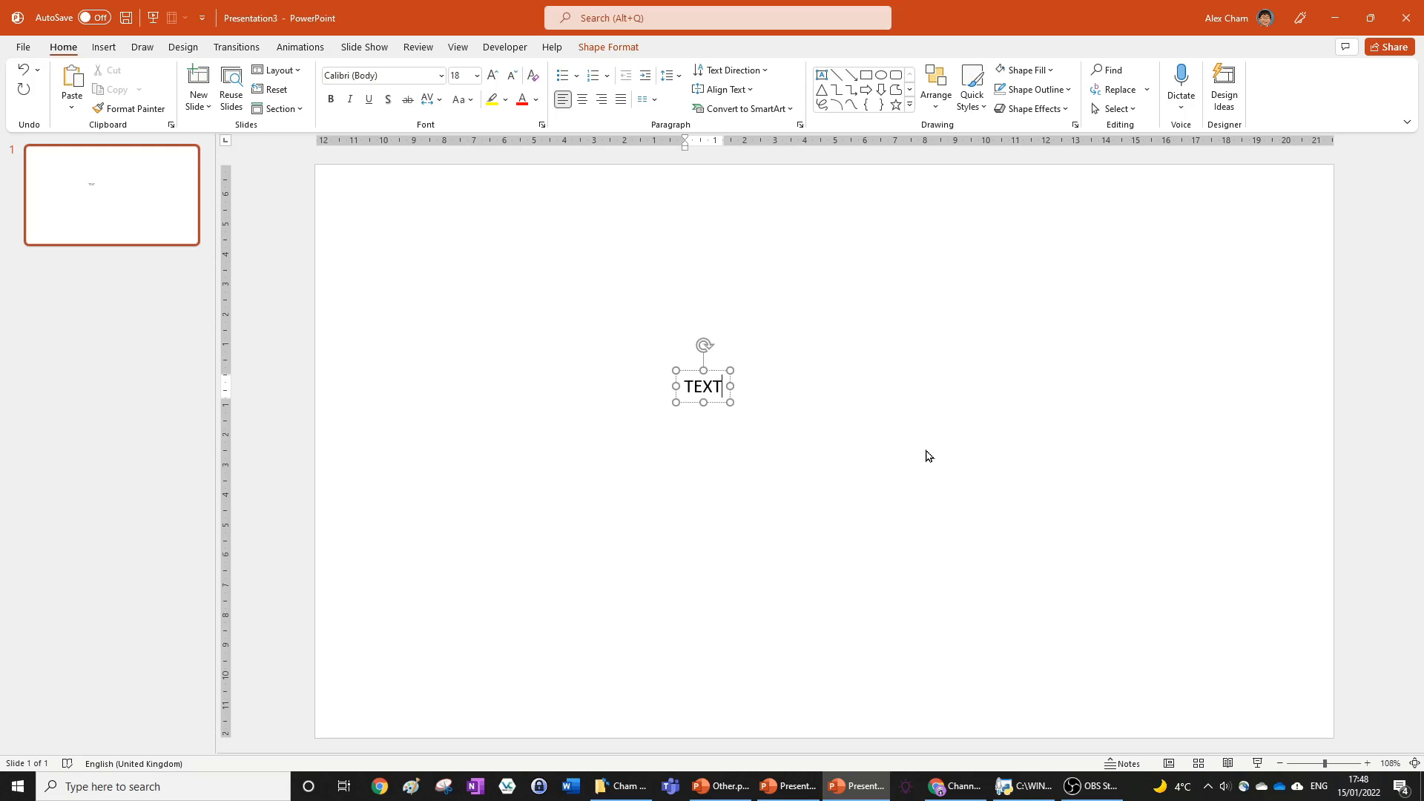
{"action": "left_click", "coordinate": [928, 455]}
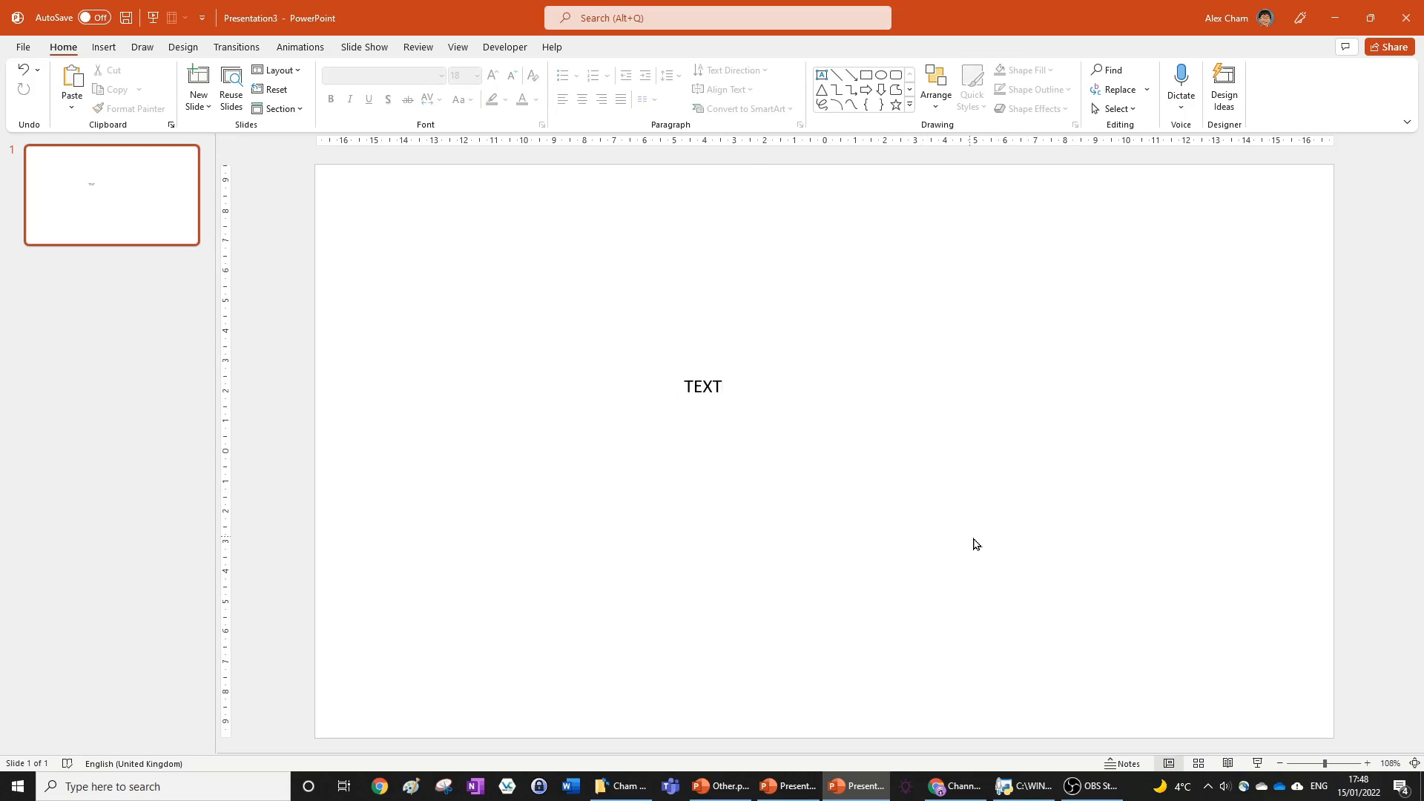
{"action": "left_click_drag", "start_coordinate": [976, 543], "coordinate": [585, 356]}
Step: Enlarge TEXT with several font-size increases and set its font to Poppins
{"action": "left_click", "coordinate": [498, 79]}
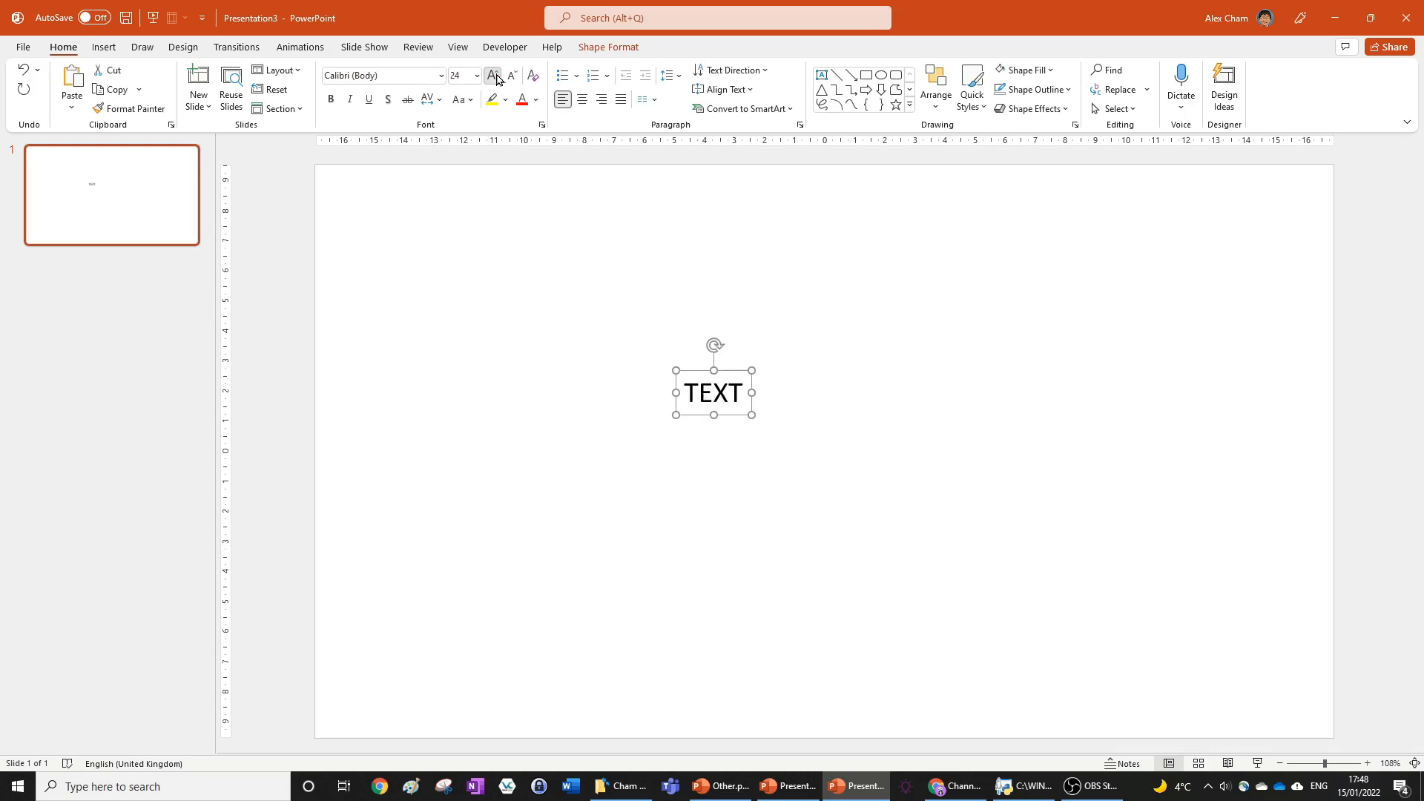
{"action": "left_click", "coordinate": [497, 77]}
{"action": "left_click", "coordinate": [497, 79]}
{"action": "left_click", "coordinate": [497, 79]}
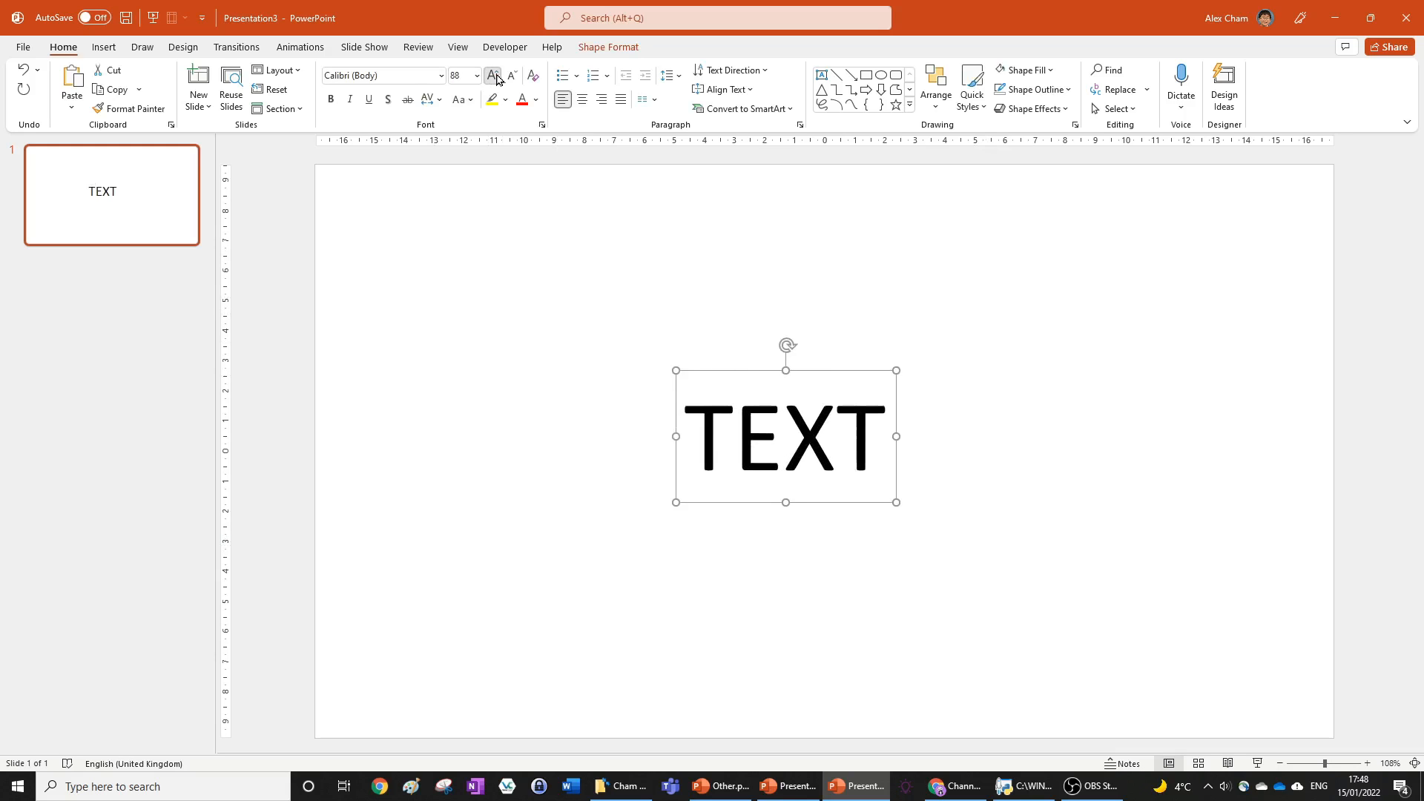
{"action": "left_click", "coordinate": [385, 76]}
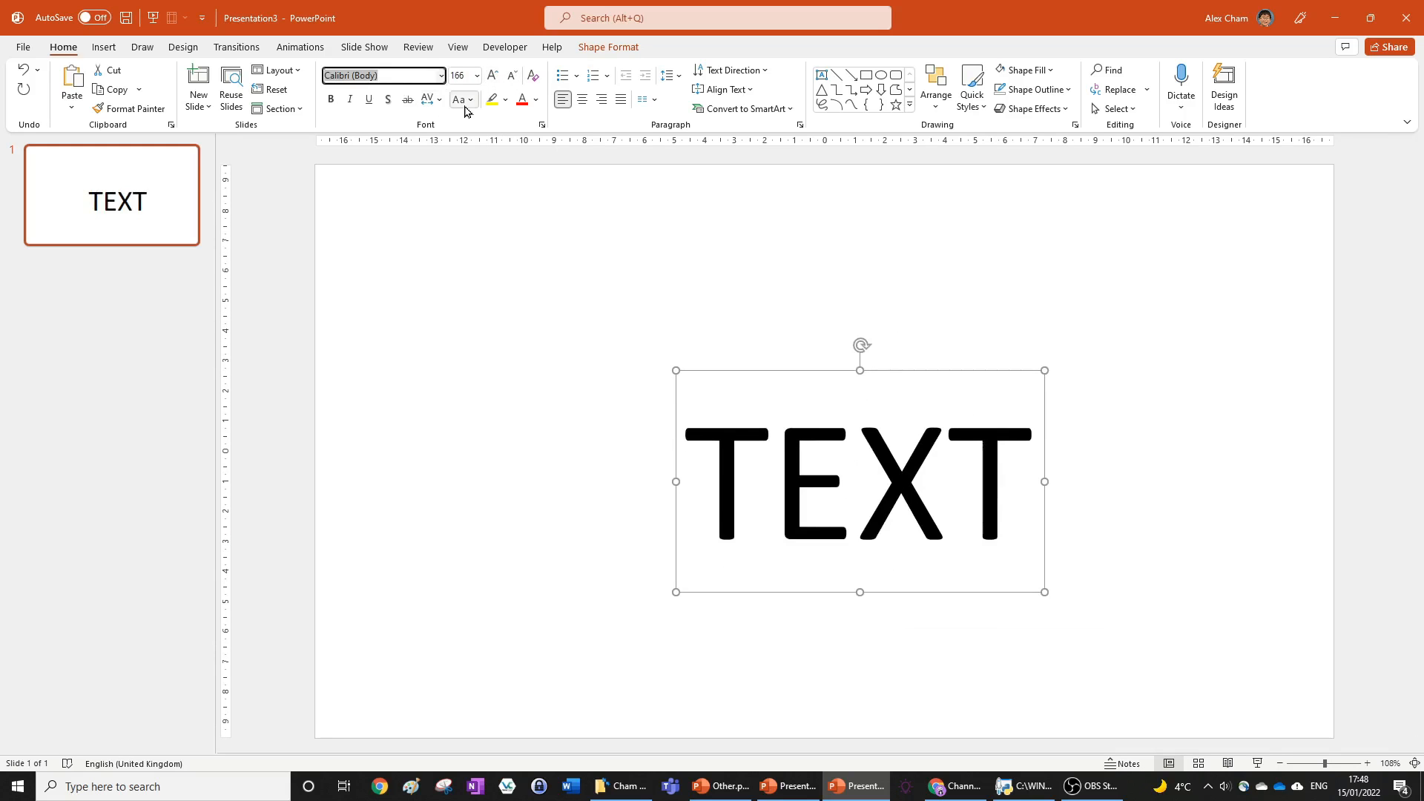
{"action": "type", "text": "Poppins"}
{"action": "key", "text": "Return"}
Step: Enlarge TEXT to 287 pt and centre it horizontally and vertically within its box
{"action": "left_click", "coordinate": [493, 76]}
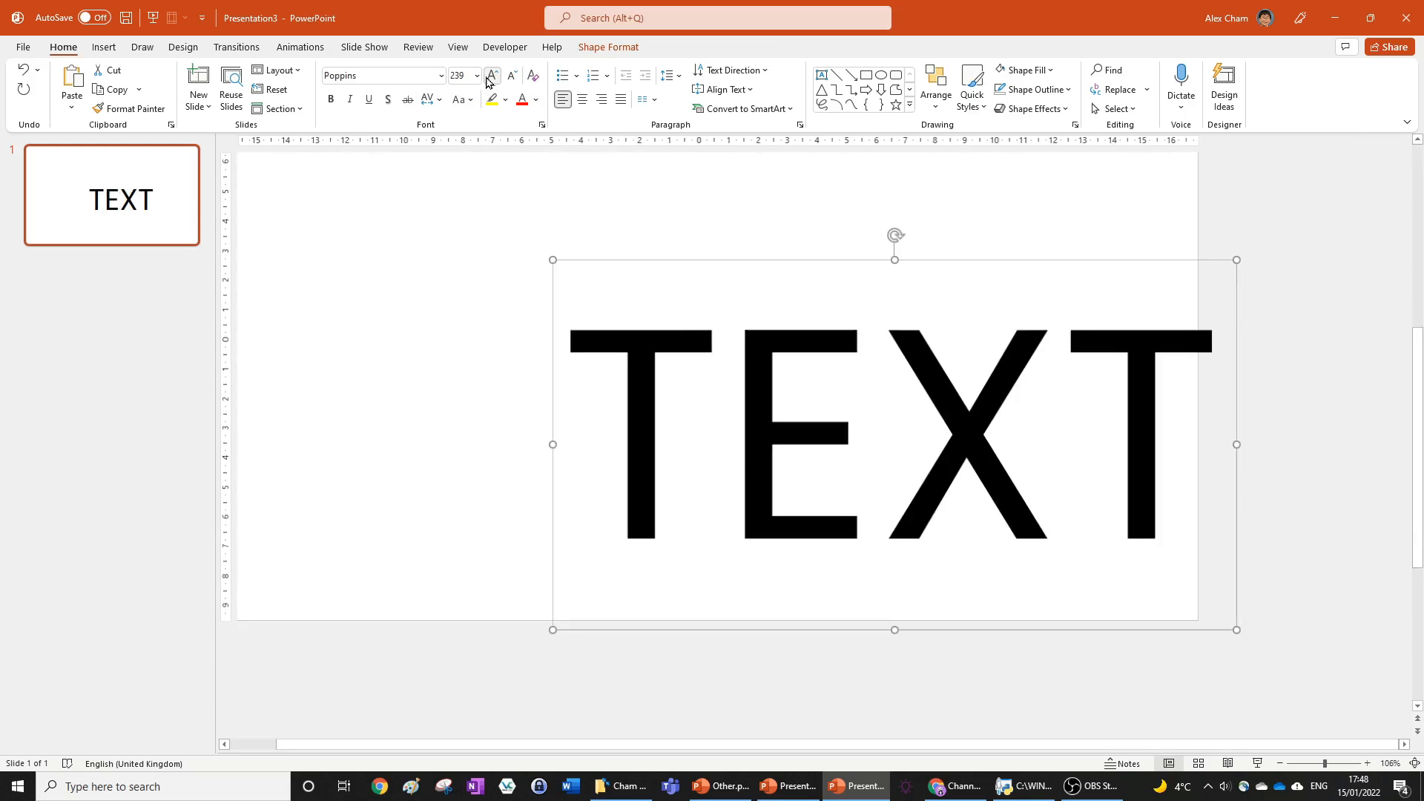
{"action": "left_click", "coordinate": [489, 81]}
{"action": "left_click", "coordinate": [489, 80]}
{"action": "left_click", "coordinate": [583, 100]}
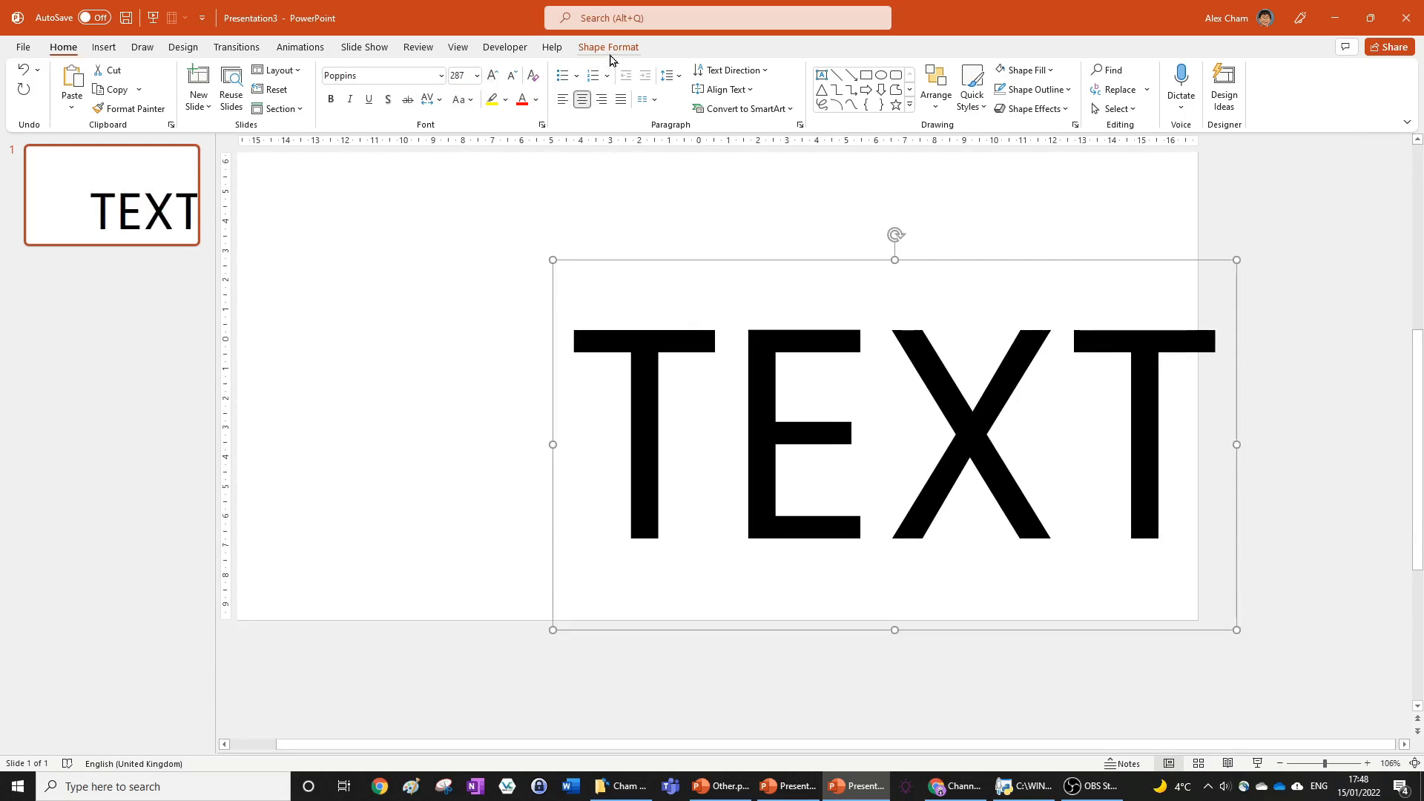
{"action": "left_click", "coordinate": [728, 89]}
{"action": "left_click", "coordinate": [740, 171]}
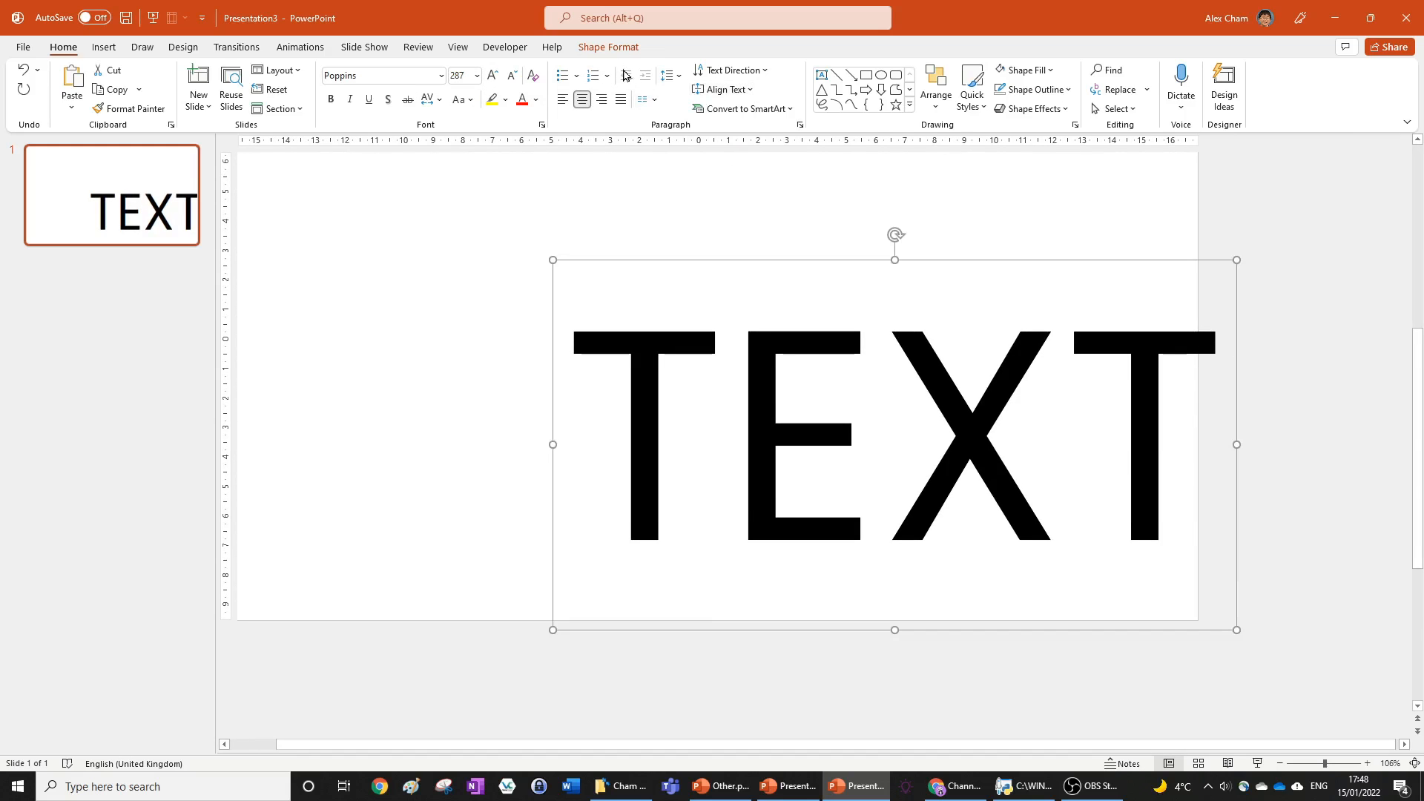
Step: Align the text box to the slide's centre and middle, then make TEXT bold
{"action": "left_click", "coordinate": [608, 47]}
{"action": "left_click", "coordinate": [1074, 70]}
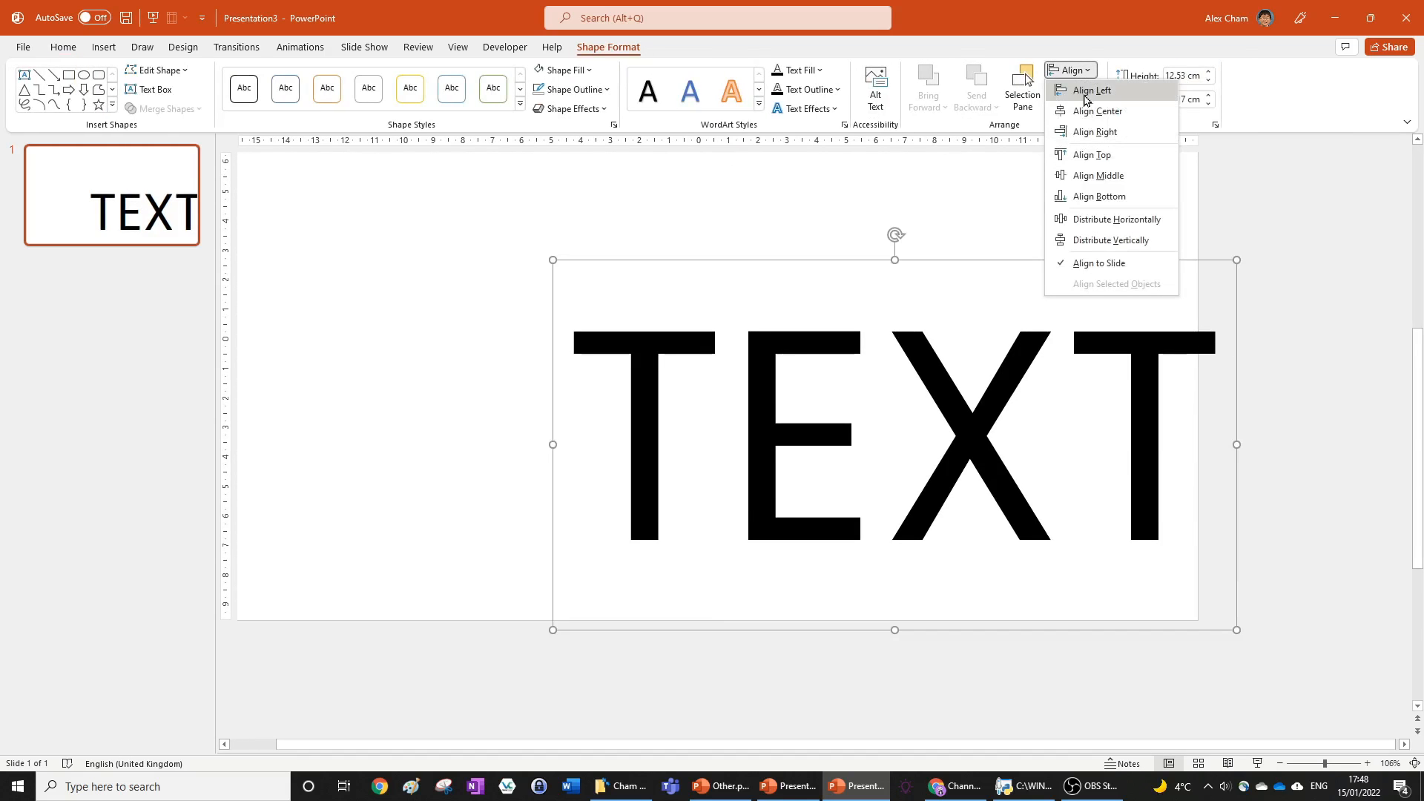
{"action": "left_click", "coordinate": [1096, 117]}
{"action": "left_click", "coordinate": [1074, 71]}
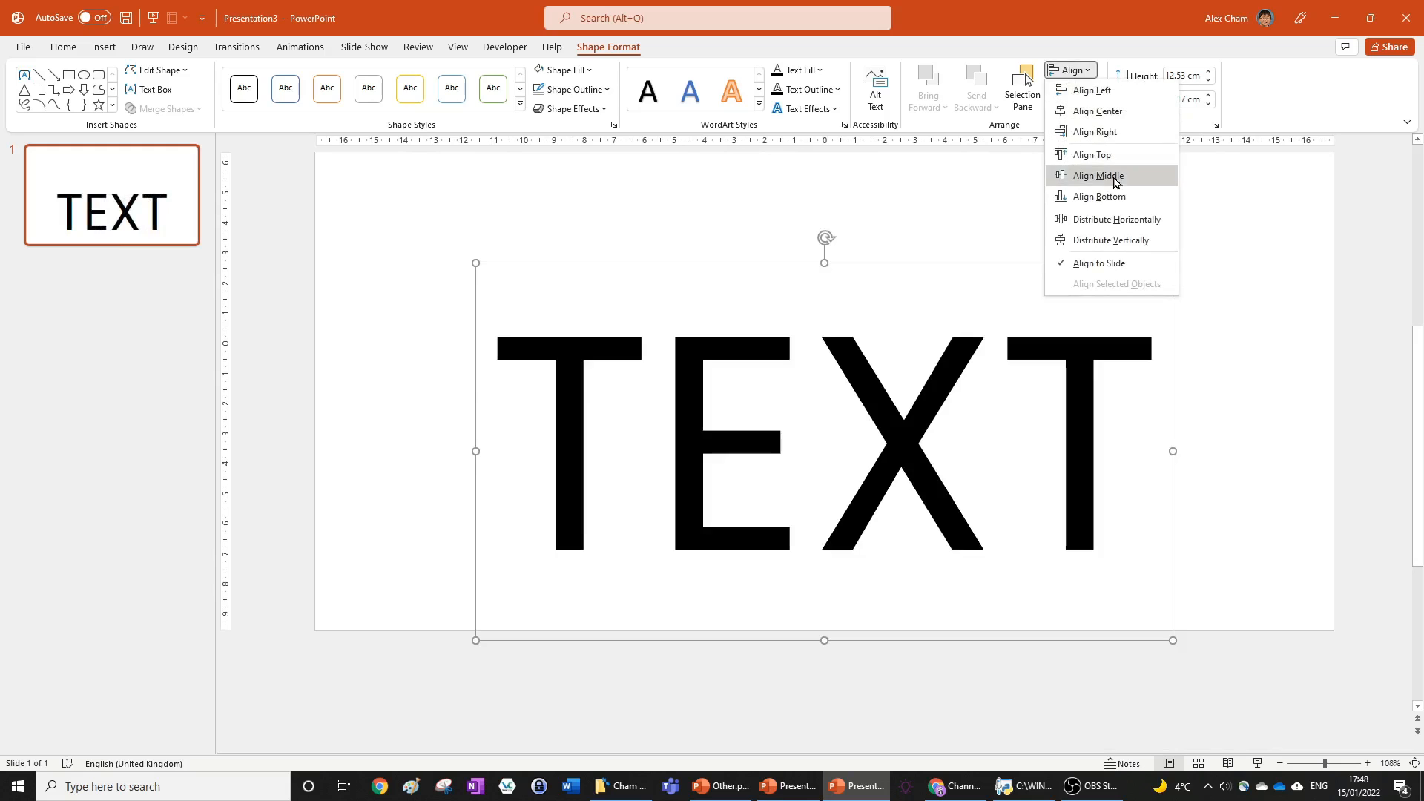
{"action": "left_click", "coordinate": [1096, 178]}
{"action": "left_click", "coordinate": [64, 48]}
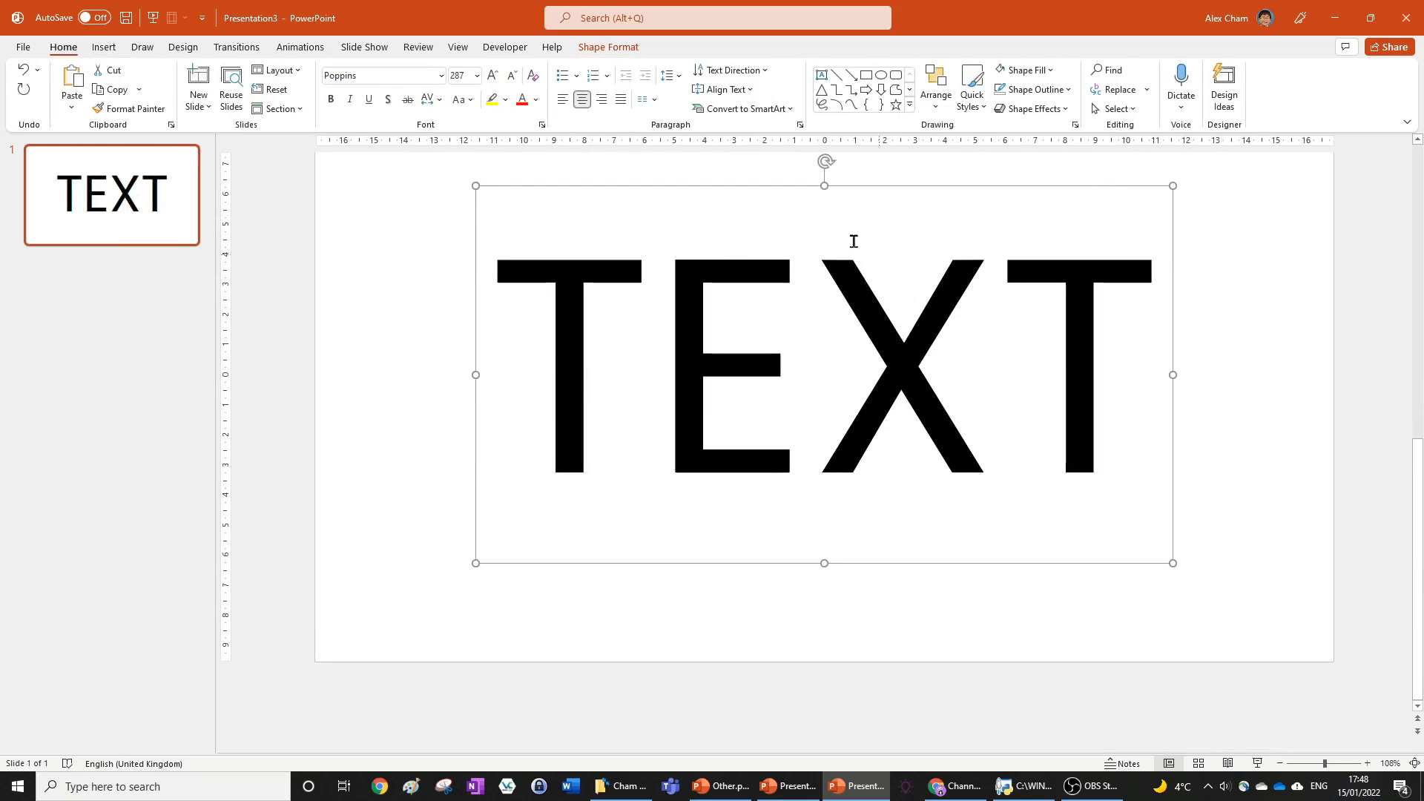
{"action": "left_click", "coordinate": [492, 77]}
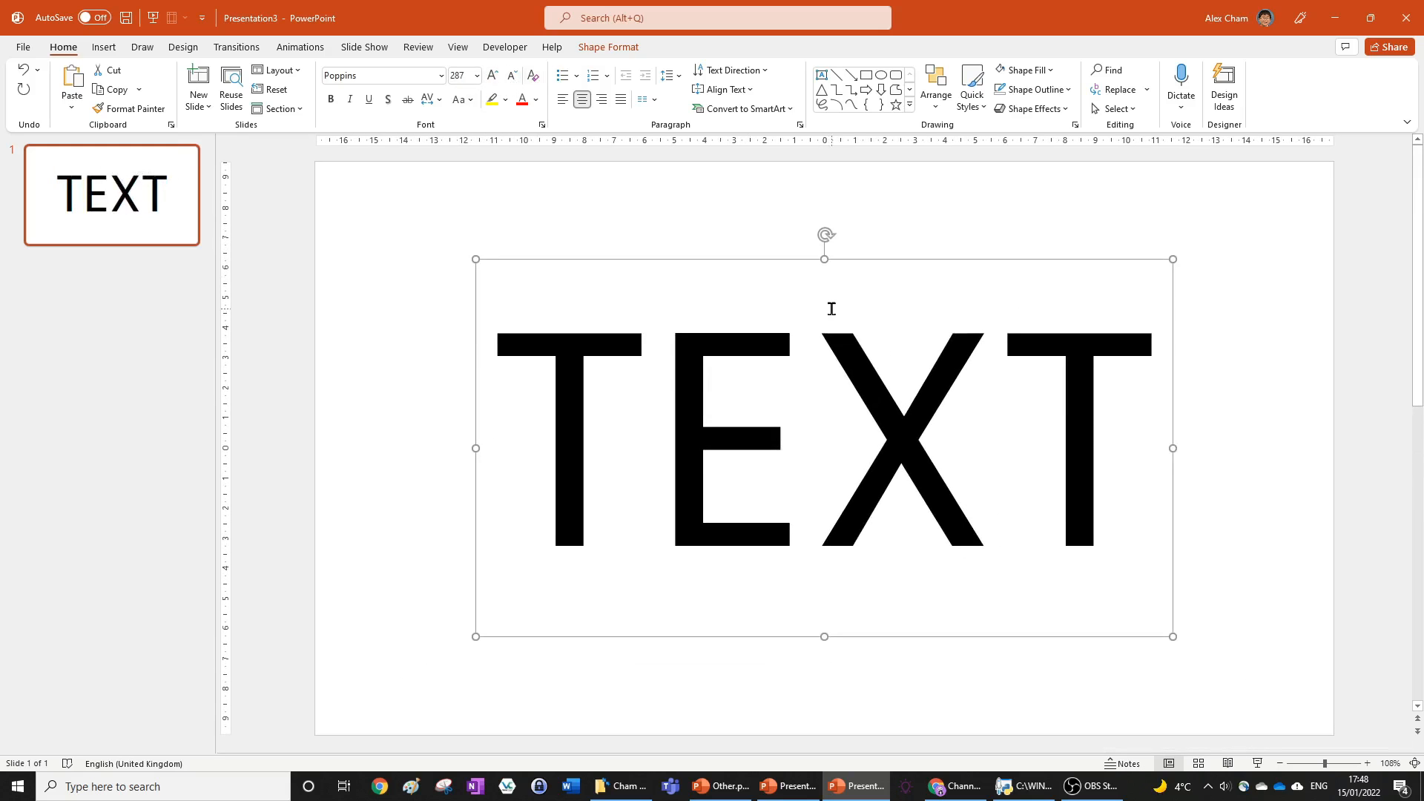
{"action": "left_click", "coordinate": [331, 100]}
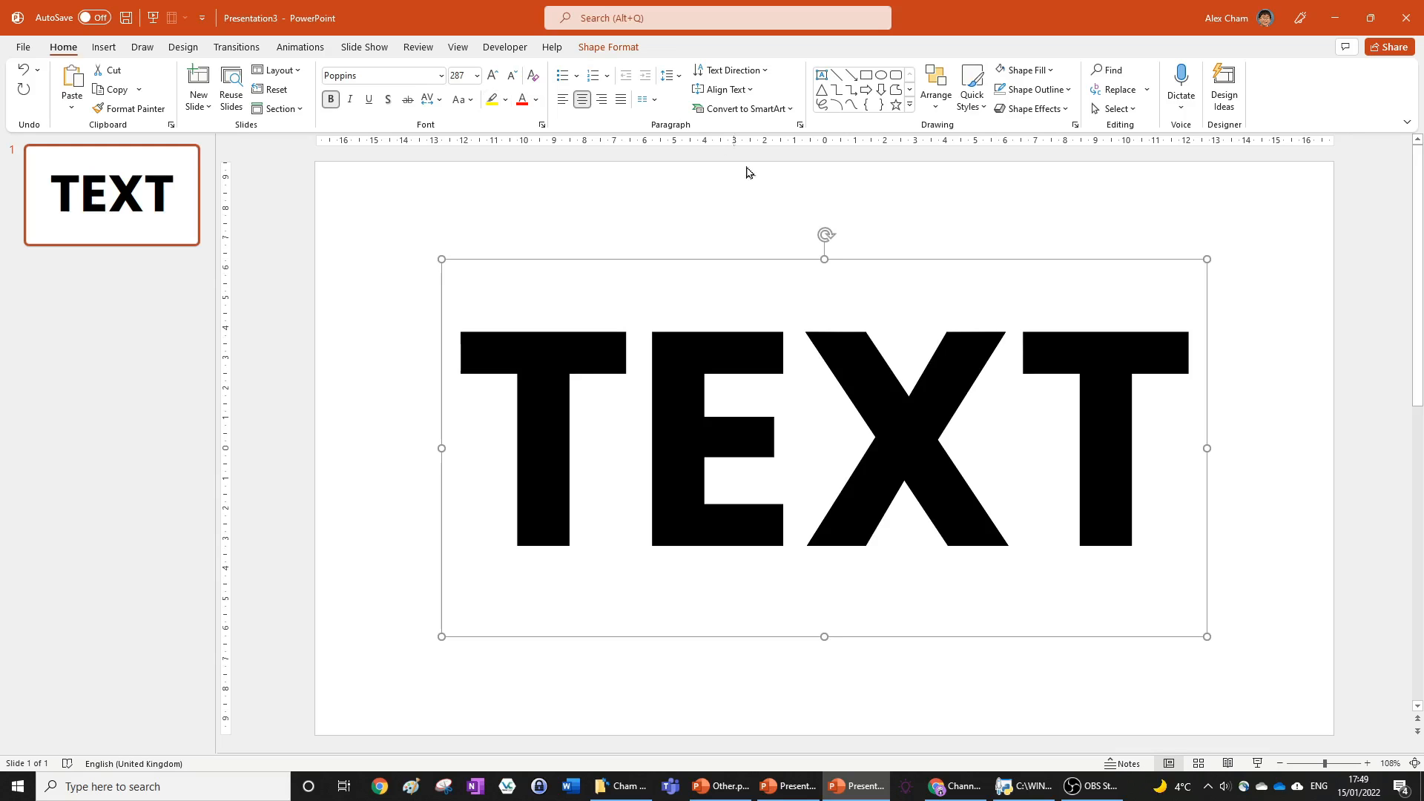
Step: Draw a rectangle covering the whole slide and select it
{"action": "left_click", "coordinate": [729, 199]}
{"action": "left_click", "coordinate": [865, 75]}
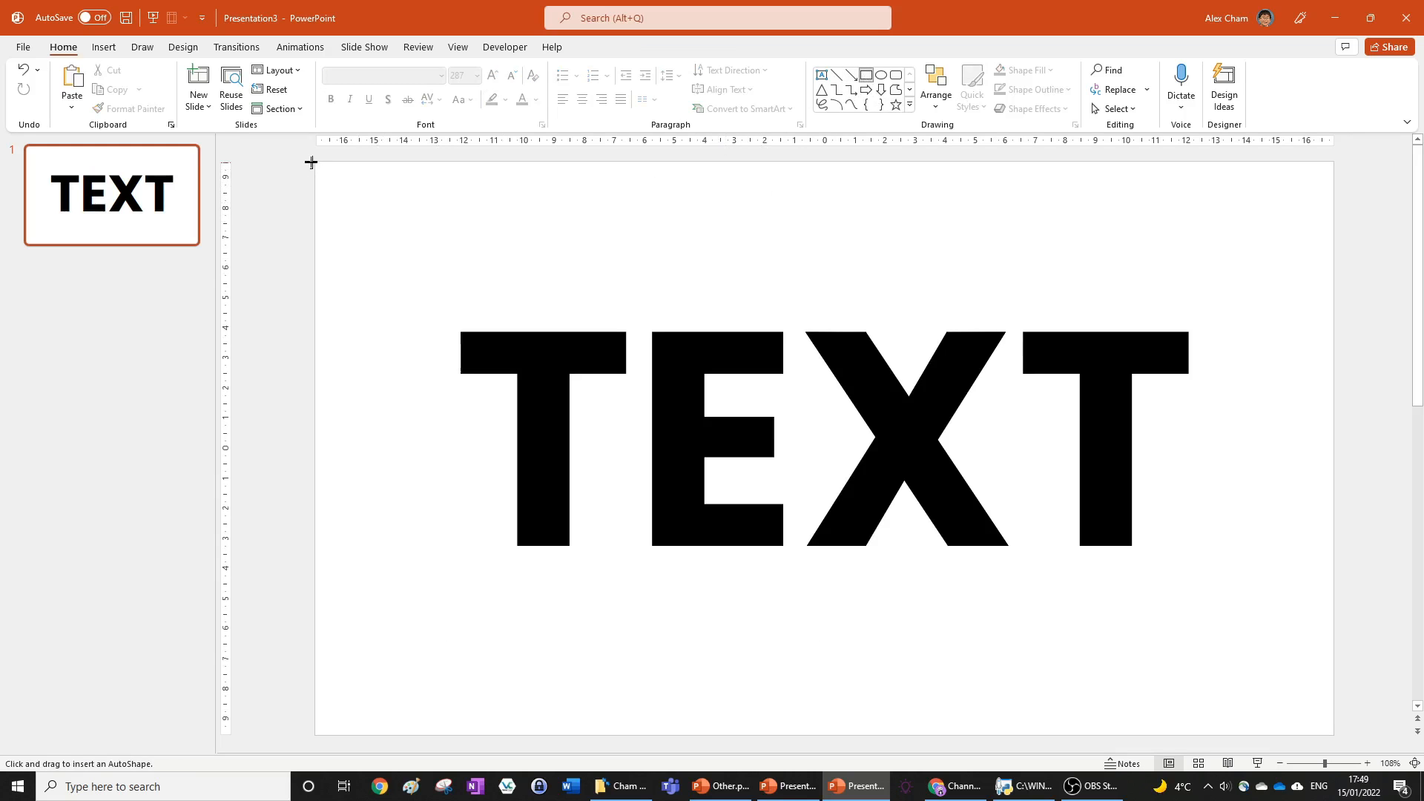
{"action": "left_click_drag", "start_coordinate": [317, 166], "coordinate": [1331, 738]}
{"action": "scroll", "coordinate": [1098, 531], "scroll_direction": "down", "scroll_amount": 3}
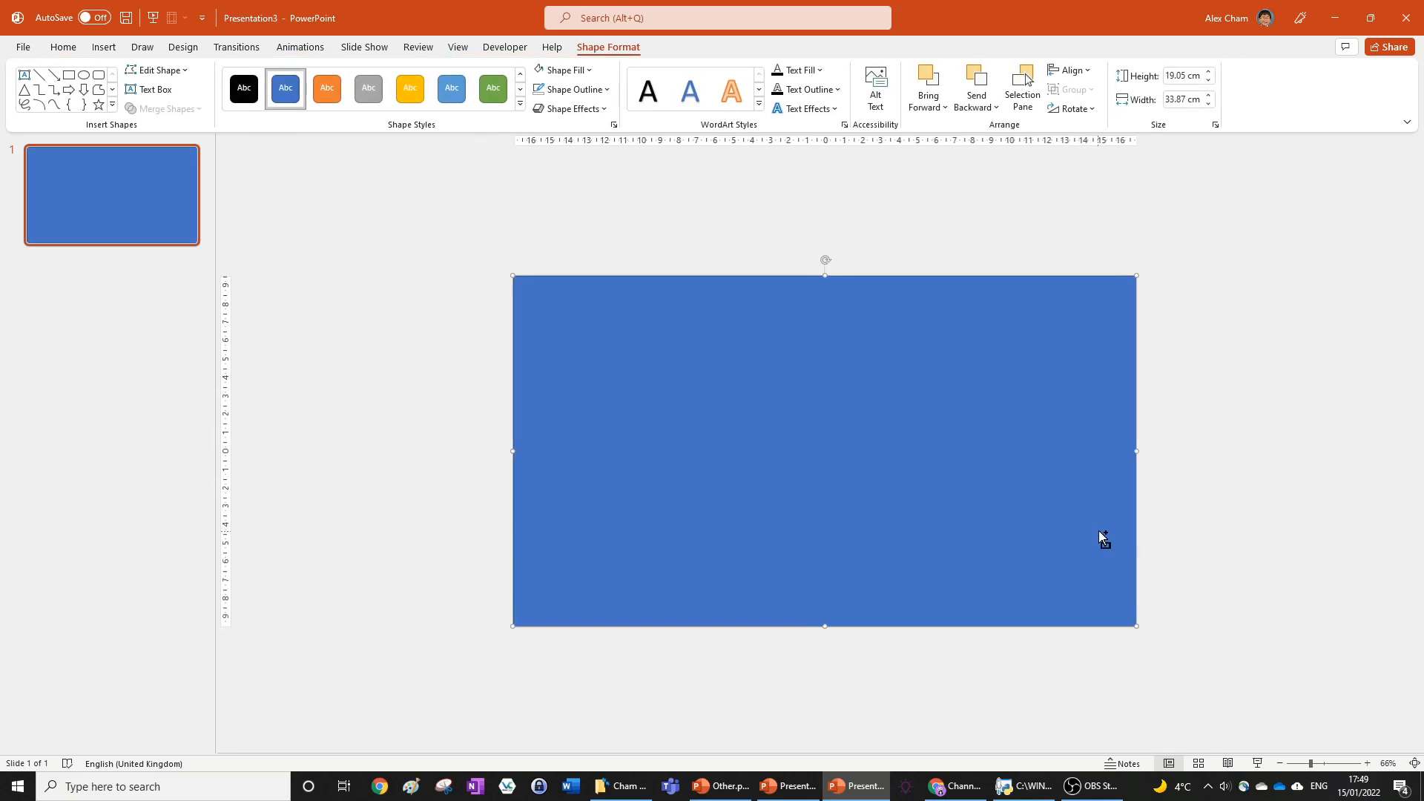
{"action": "left_click", "coordinate": [1225, 503]}
{"action": "left_click", "coordinate": [1095, 320]}
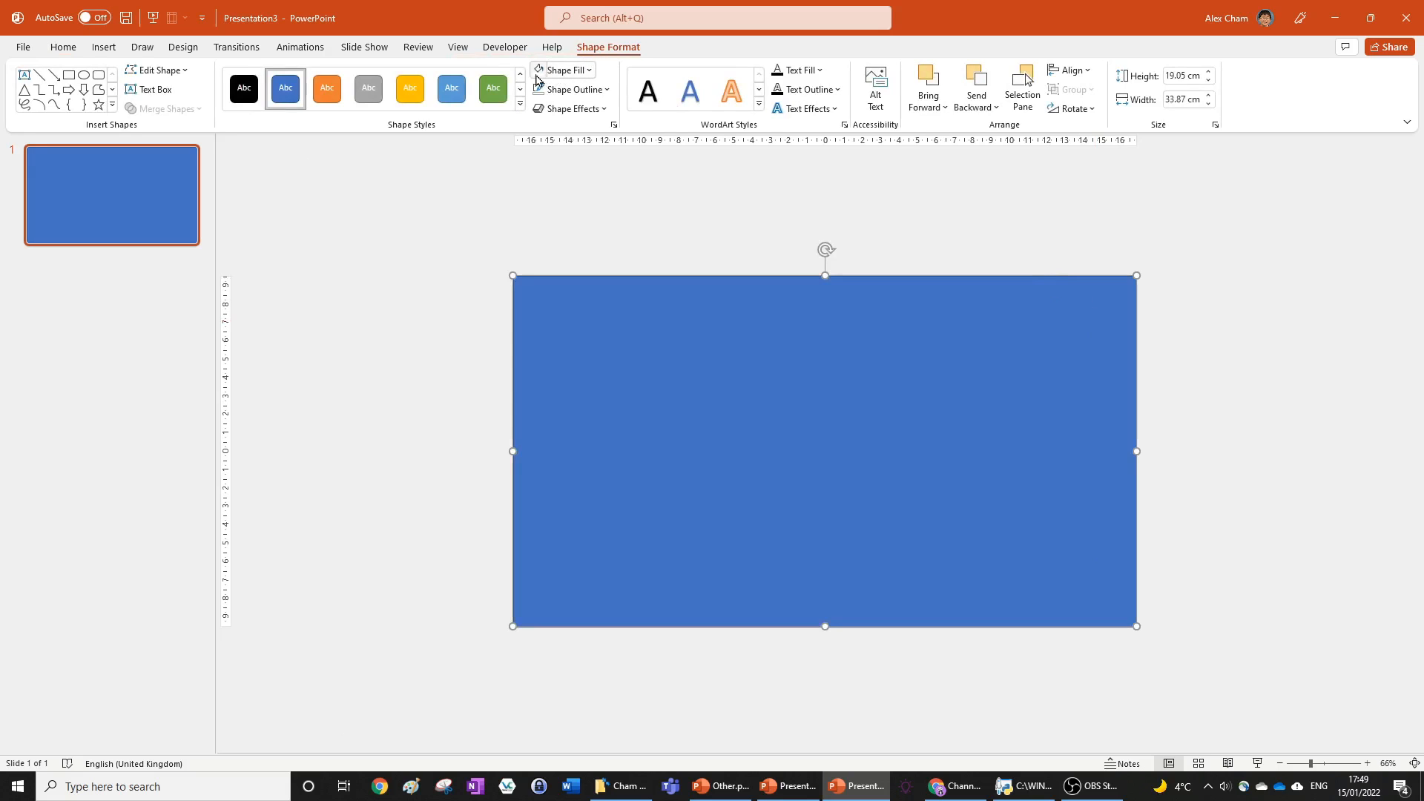
Step: Give the rectangle a white fill and outline and send it behind the word TEXT
{"action": "left_click", "coordinate": [540, 70]}
{"action": "left_click", "coordinate": [540, 90]}
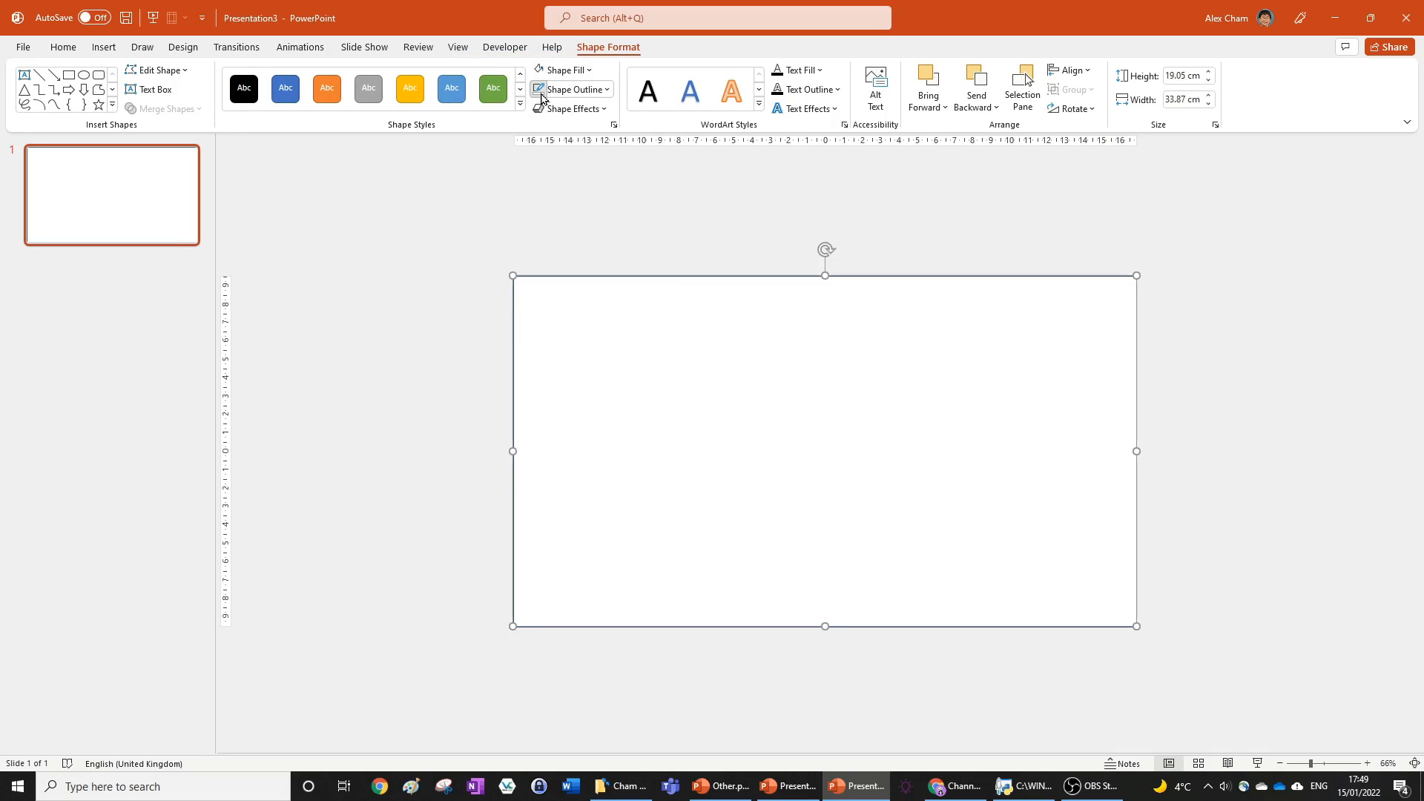
{"action": "left_click", "coordinate": [977, 80]}
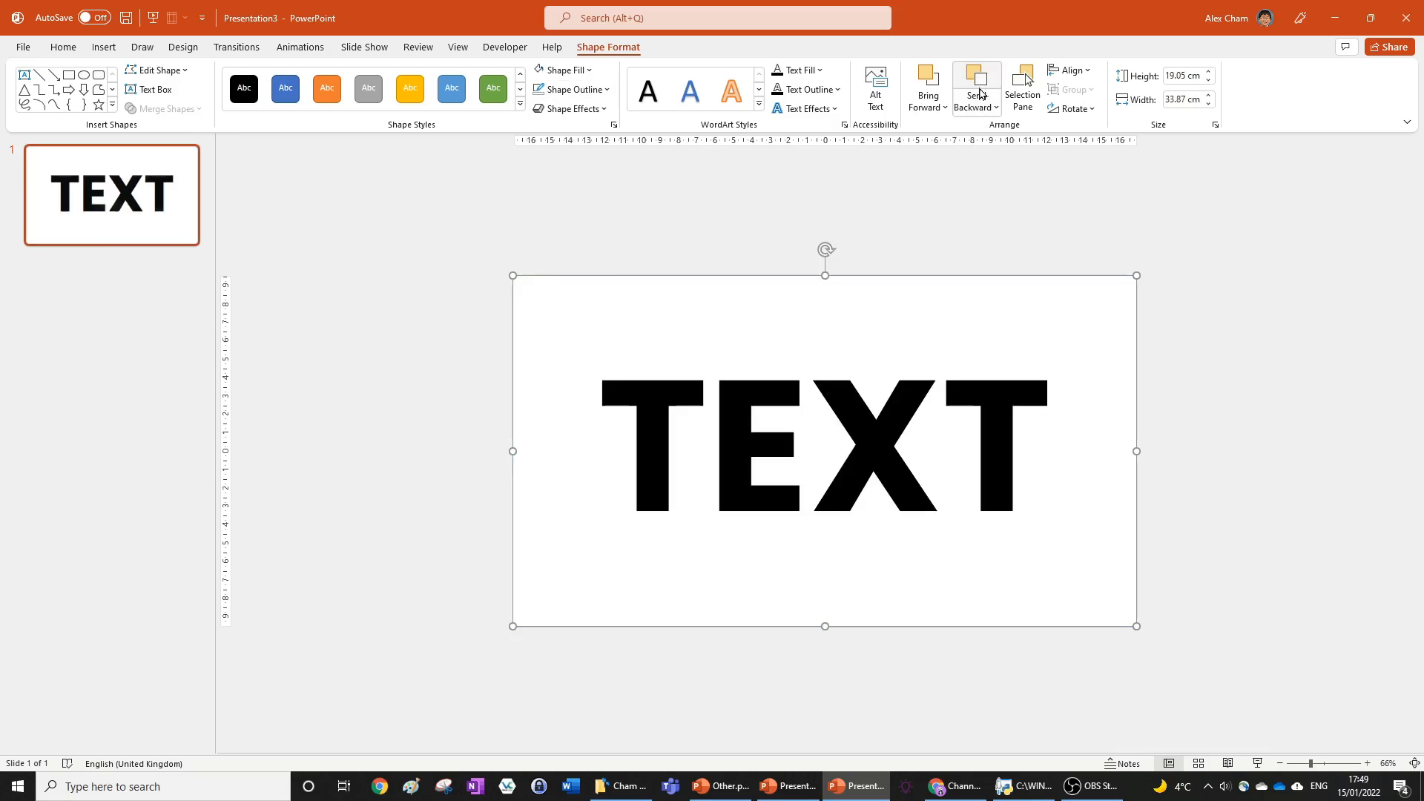
{"action": "left_click", "coordinate": [1254, 471]}
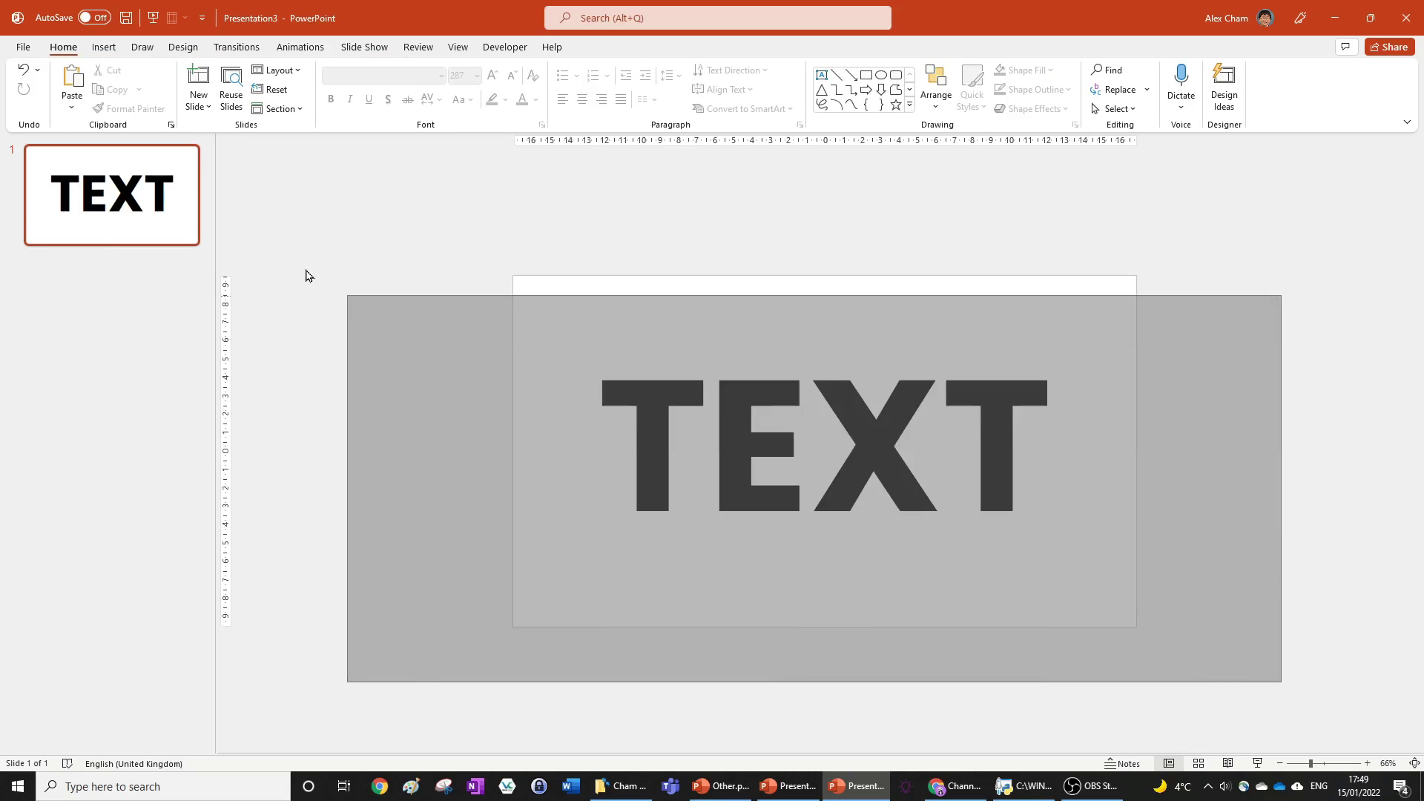
Step: Select the rectangle and TEXT box together and Merge Shapes > Subtract to cut the letters out
{"action": "left_click_drag", "start_coordinate": [1282, 684], "coordinate": [236, 209]}
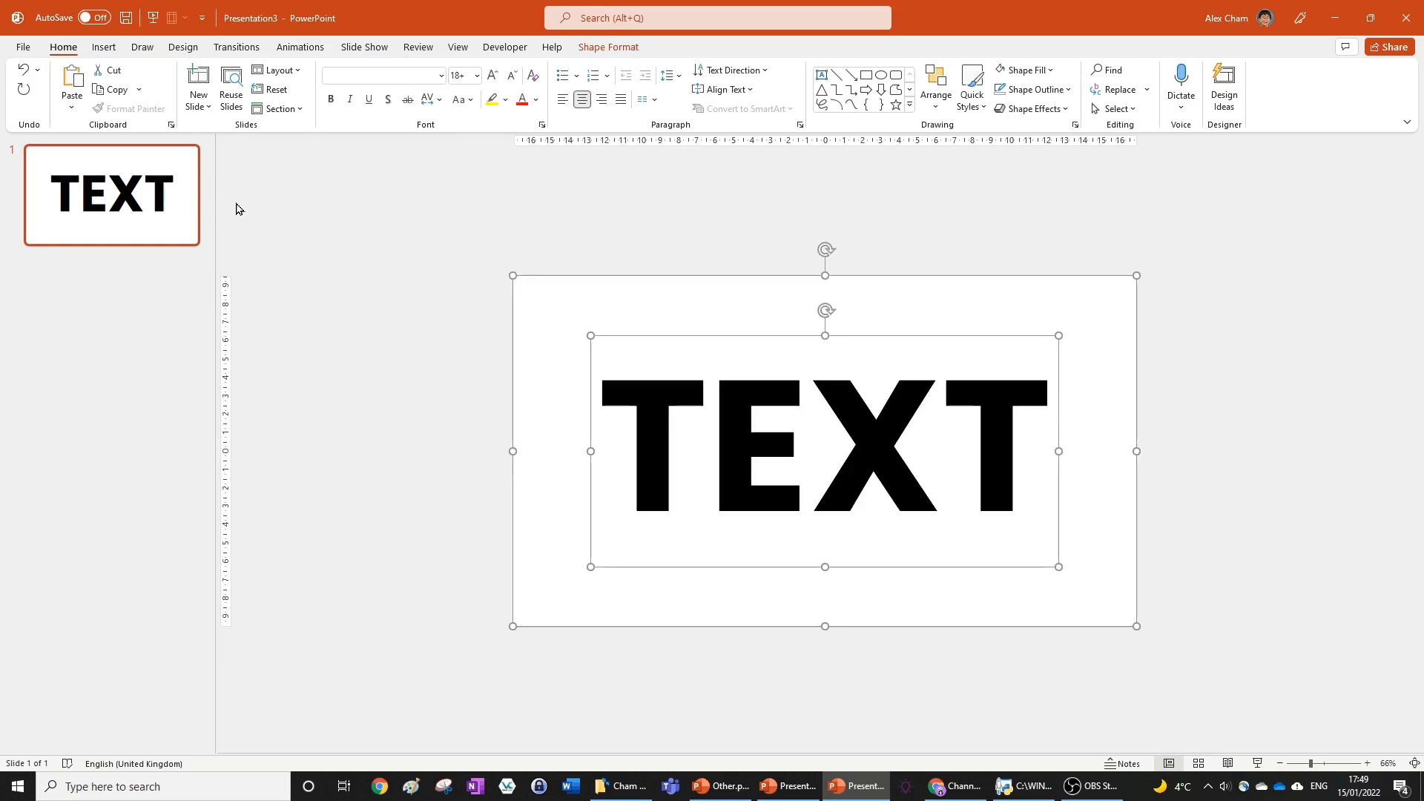
{"action": "left_click", "coordinate": [608, 47]}
{"action": "left_click", "coordinate": [168, 107]}
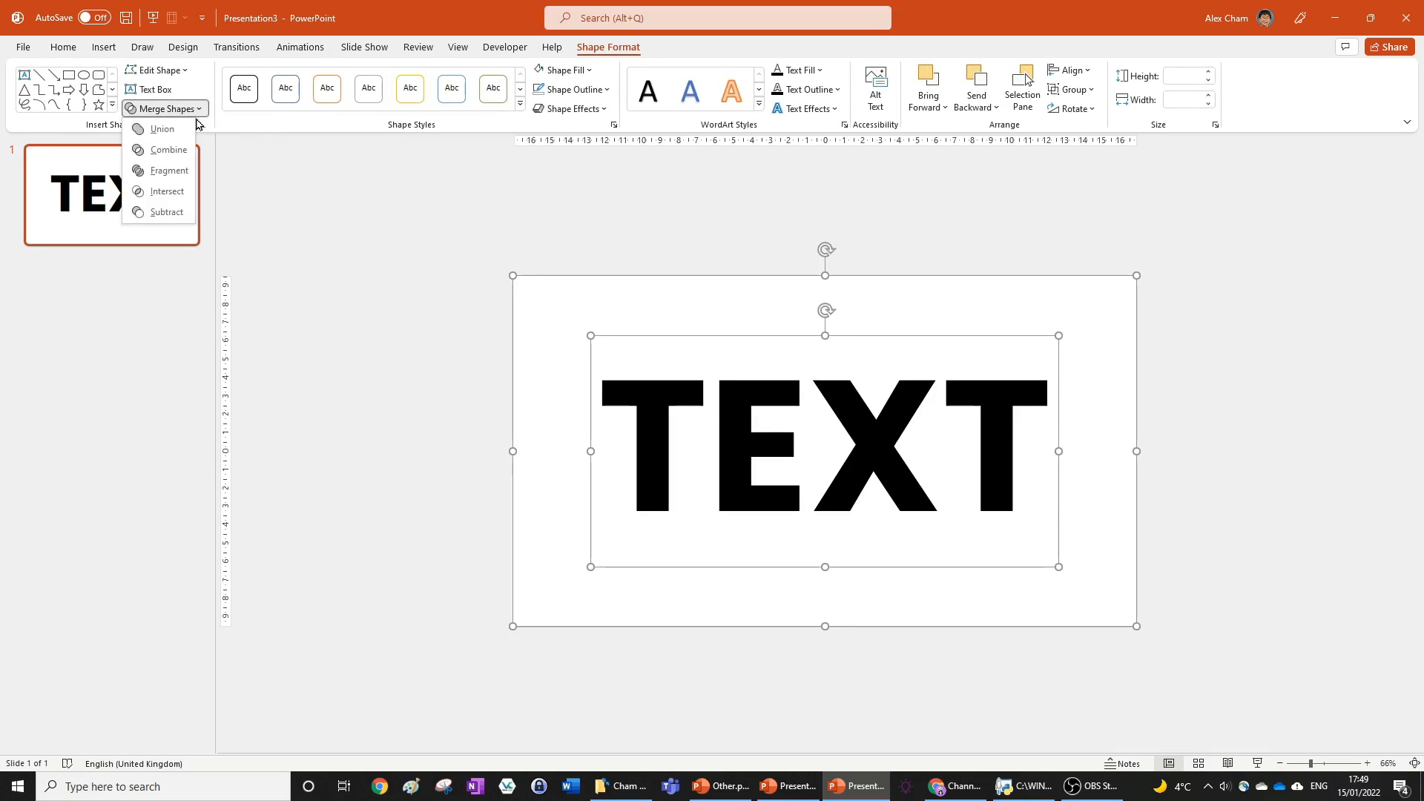
{"action": "left_click", "coordinate": [166, 211]}
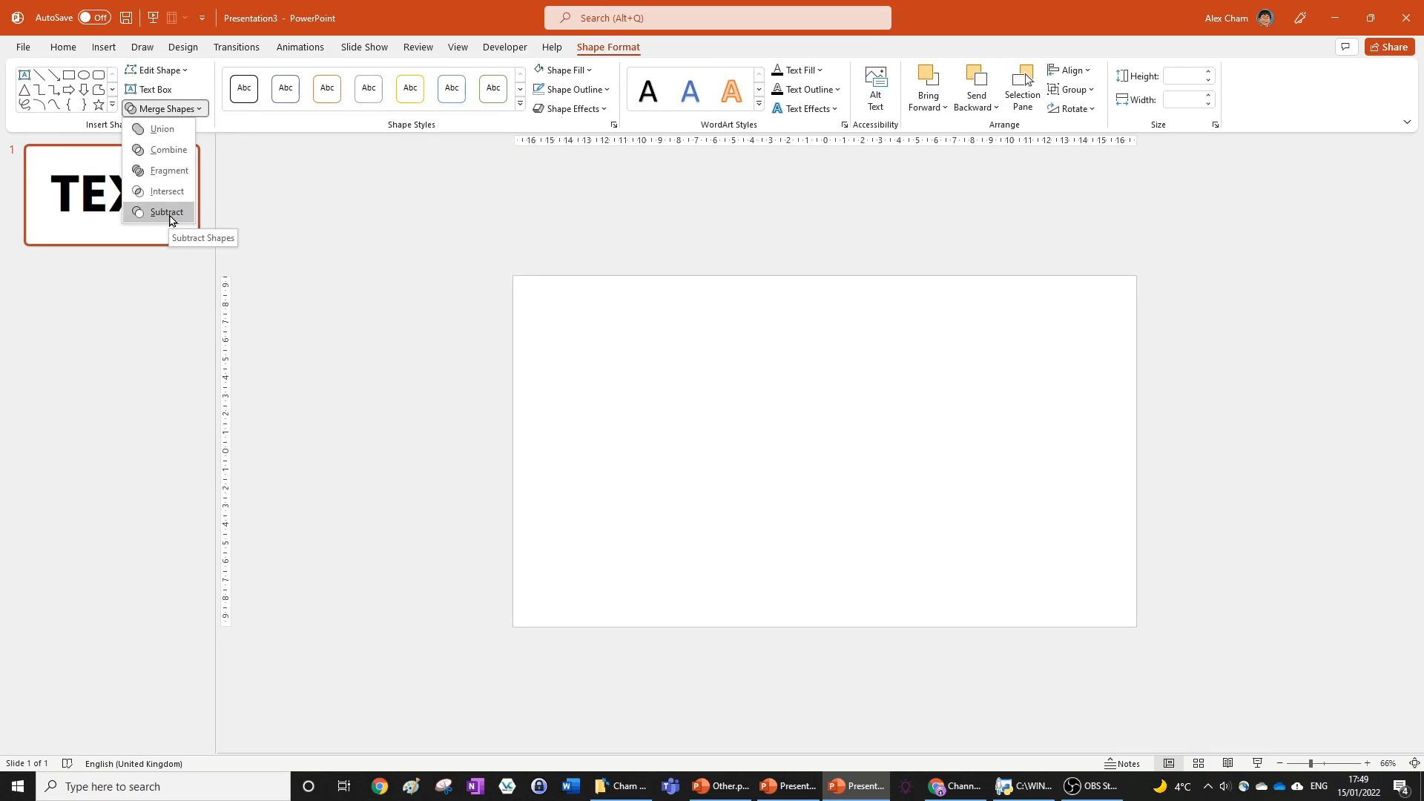
{"action": "left_click", "coordinate": [1207, 334]}
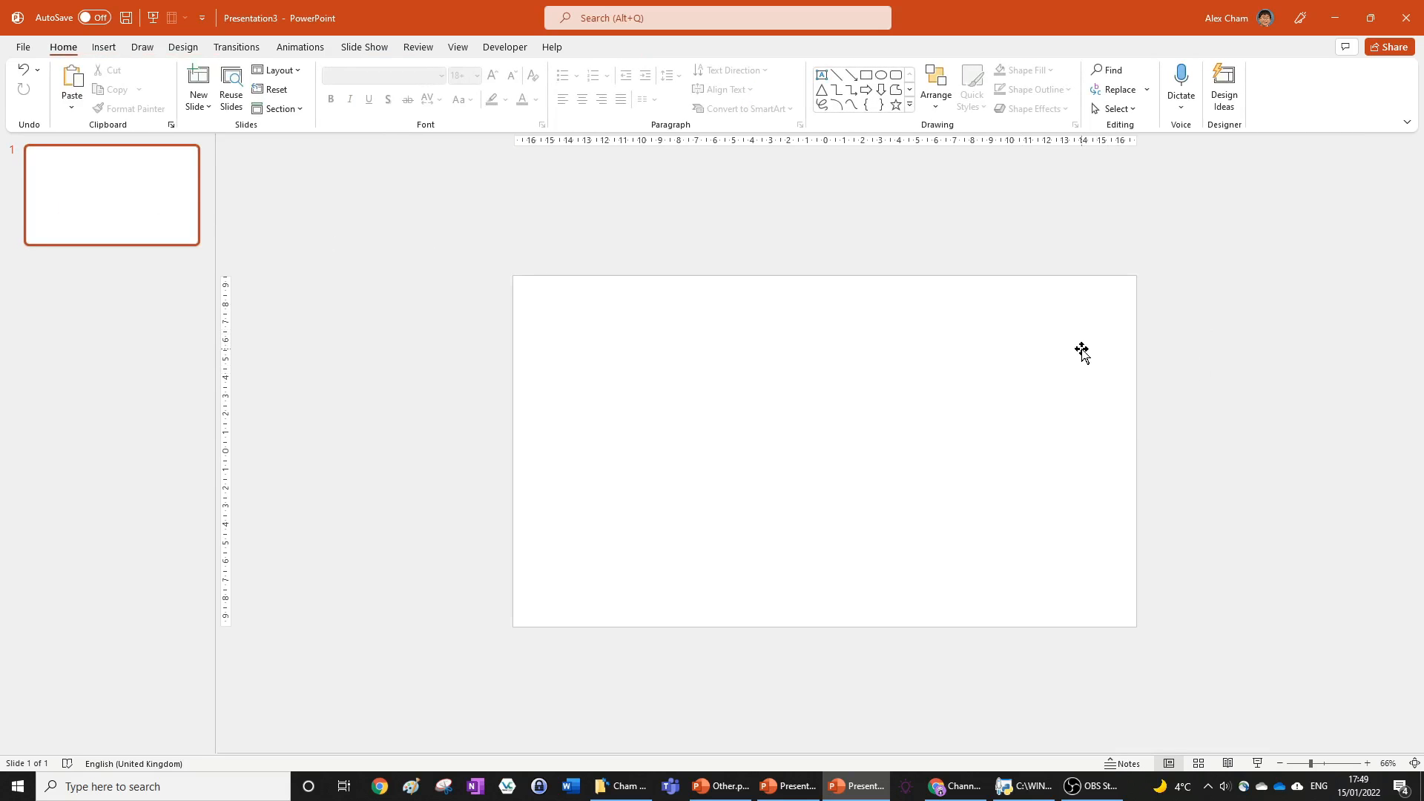
{"action": "scroll", "coordinate": [1191, 381], "scroll_direction": "down", "scroll_amount": 5}
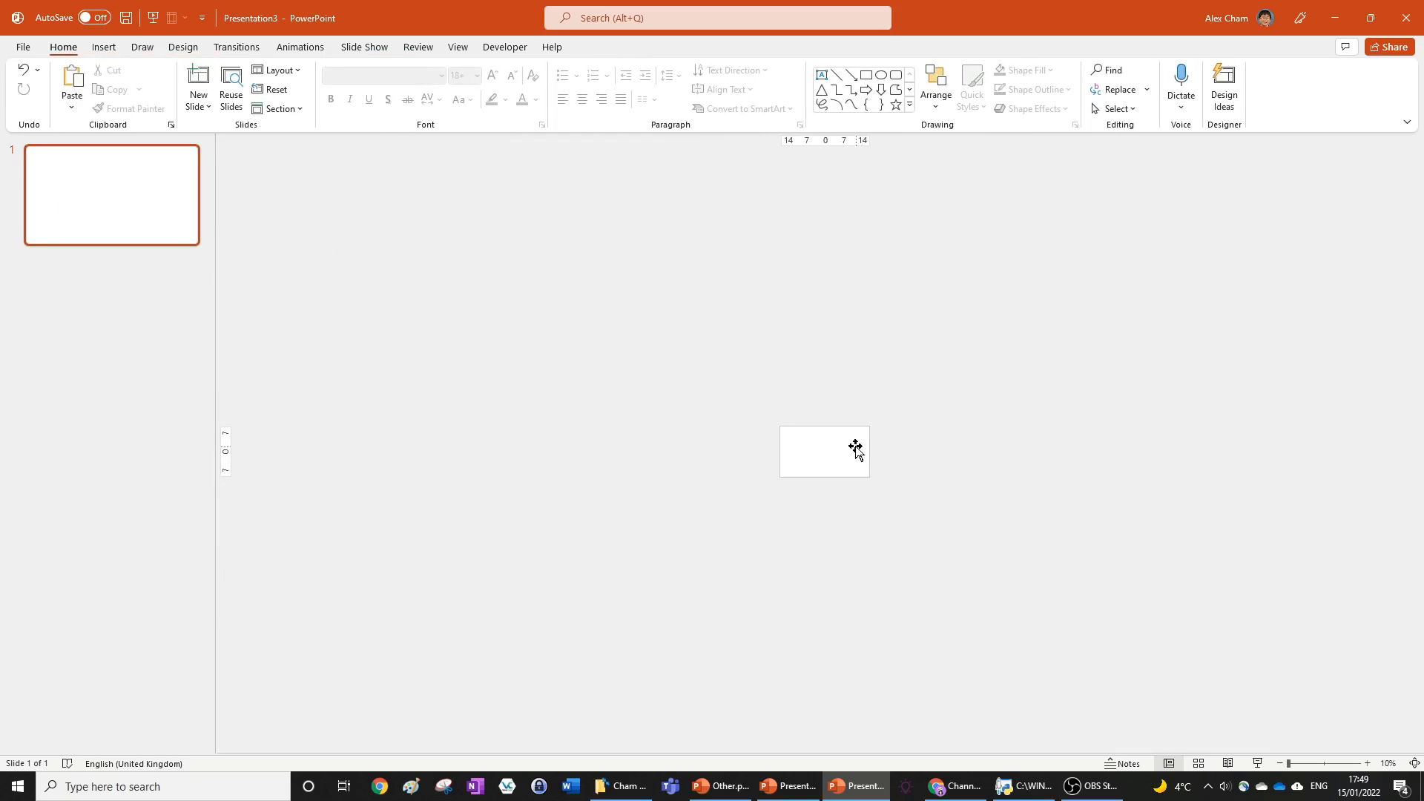
Step: Drag the cut-out shape off the slide and back into place to check it
{"action": "mouse_move", "coordinate": [856, 447]}
{"action": "left_mouse_down"}
{"action": "mouse_move", "coordinate": [930, 324]}
{"action": "mouse_move", "coordinate": [848, 347]}
{"action": "left_mouse_up"}
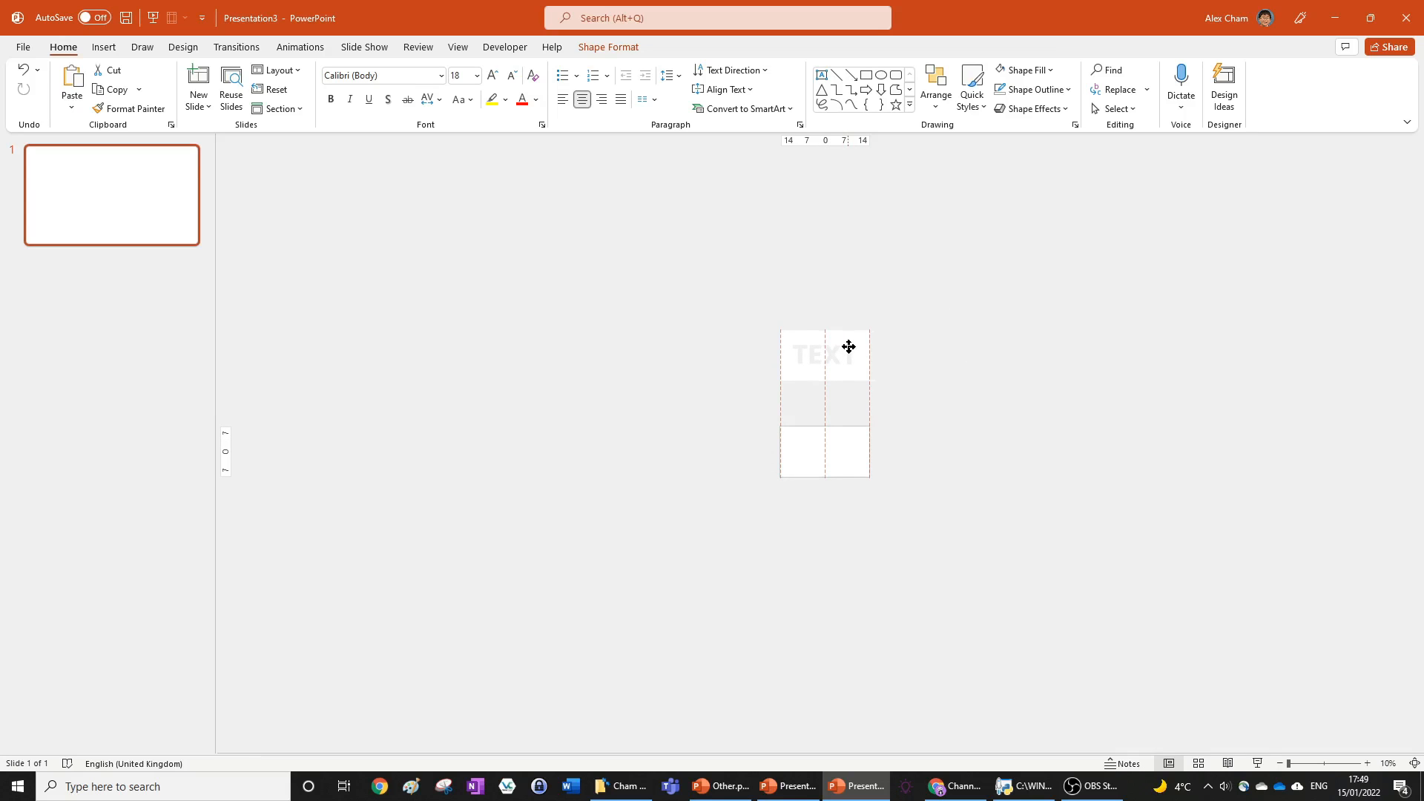
{"action": "left_click_drag", "start_coordinate": [847, 347], "coordinate": [836, 434]}
{"action": "scroll", "coordinate": [1023, 449], "scroll_direction": "up", "scroll_amount": 5, "text": "ctrl"}
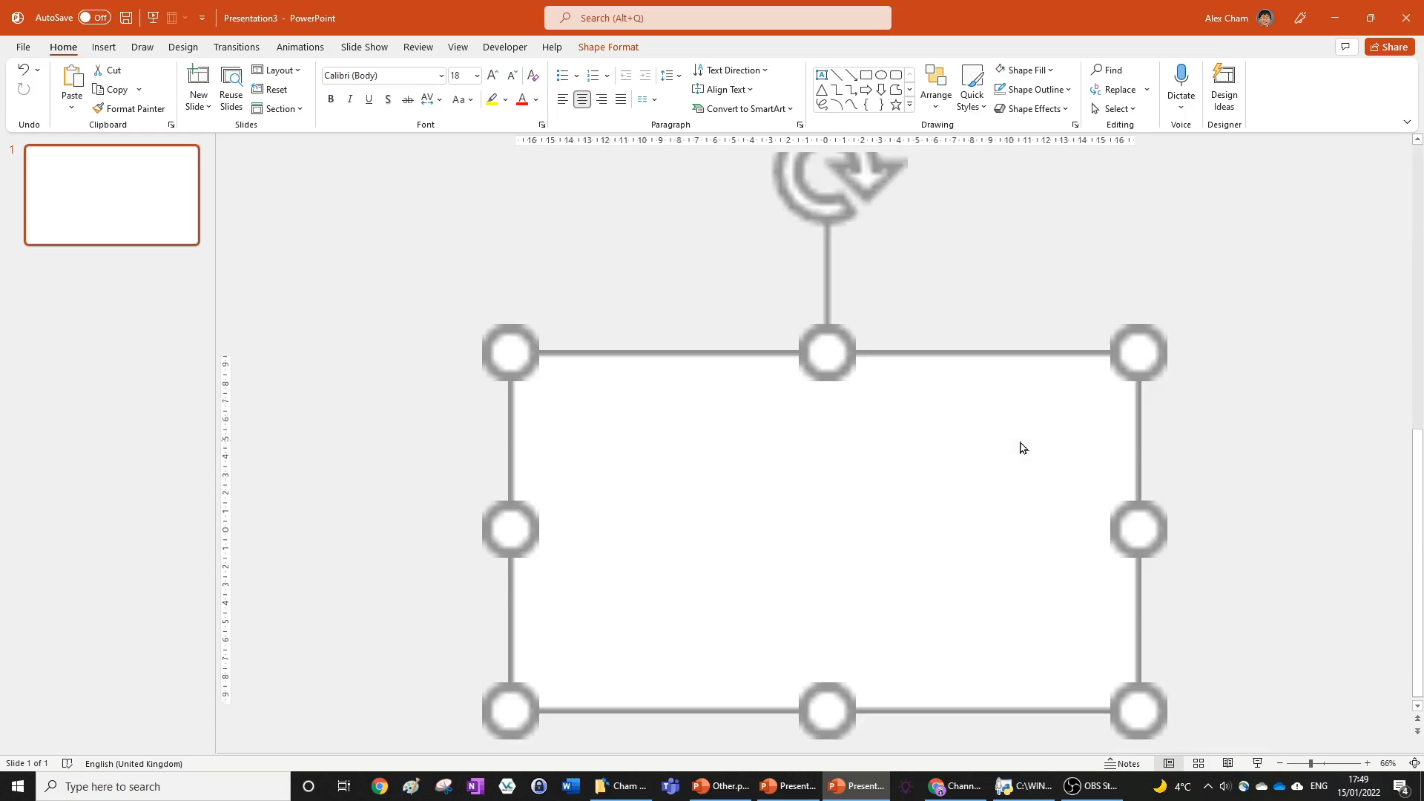
{"action": "left_click", "coordinate": [631, 224]}
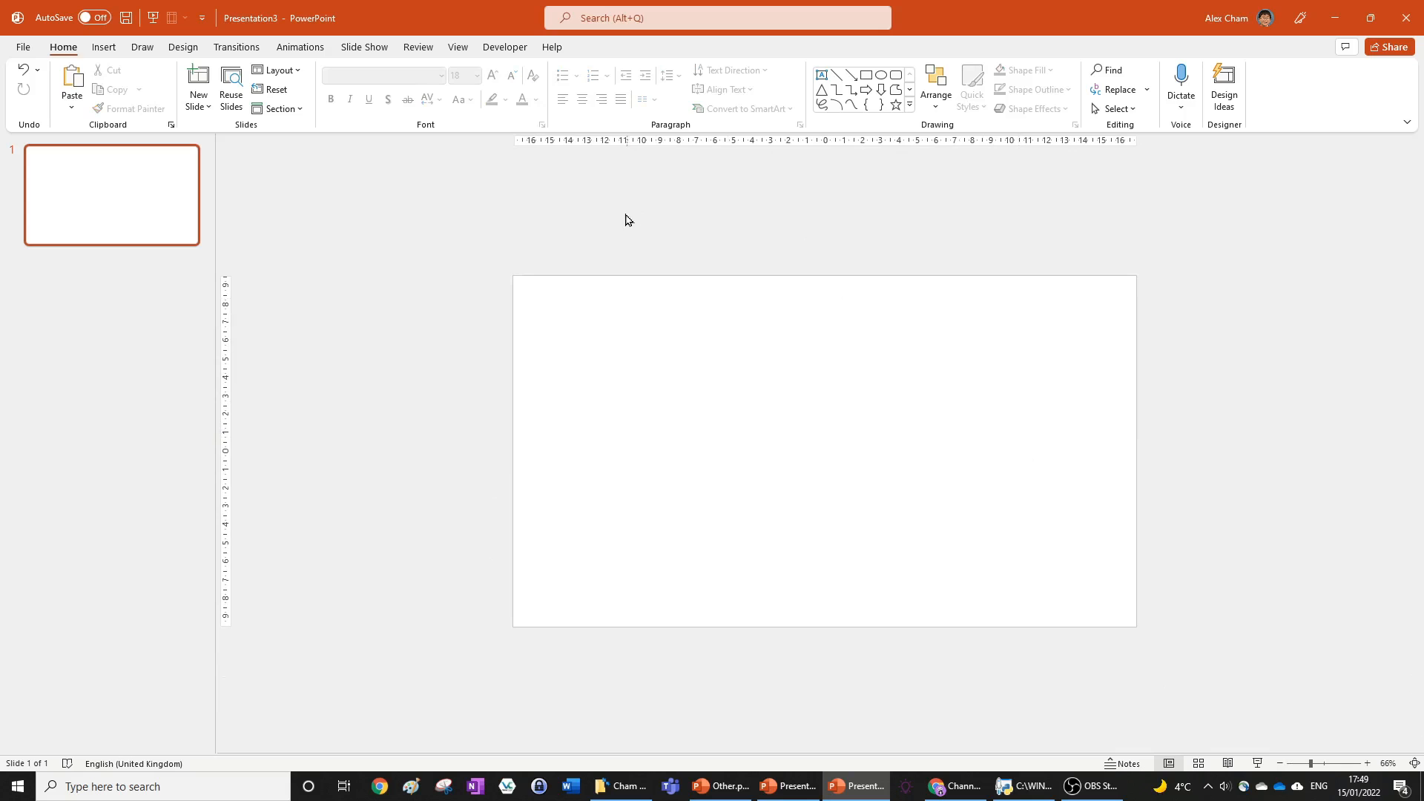
Step: Start inserting a video from the Stock Videos library
{"action": "left_click", "coordinate": [103, 47]}
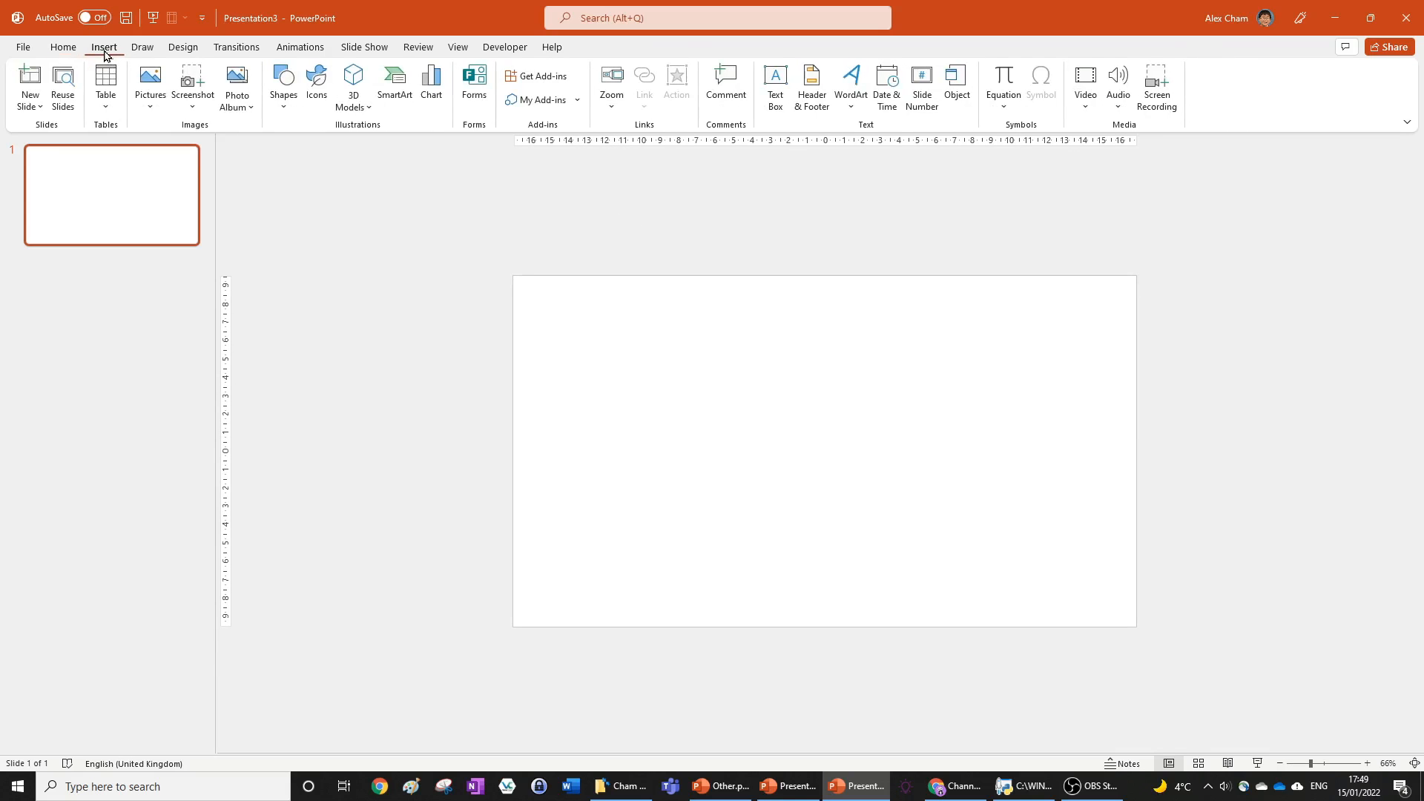
{"action": "left_click", "coordinate": [1085, 100]}
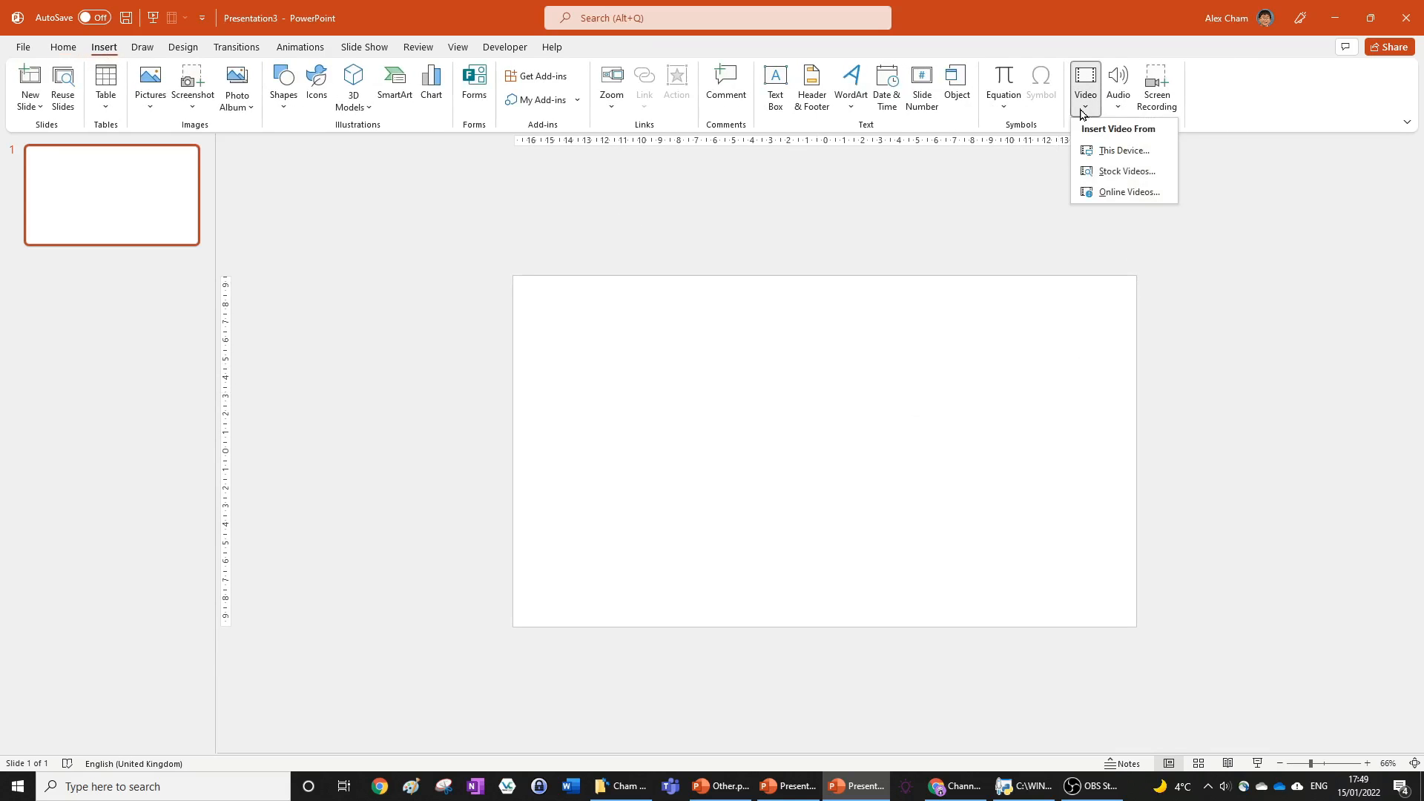
{"action": "left_click", "coordinate": [1112, 149]}
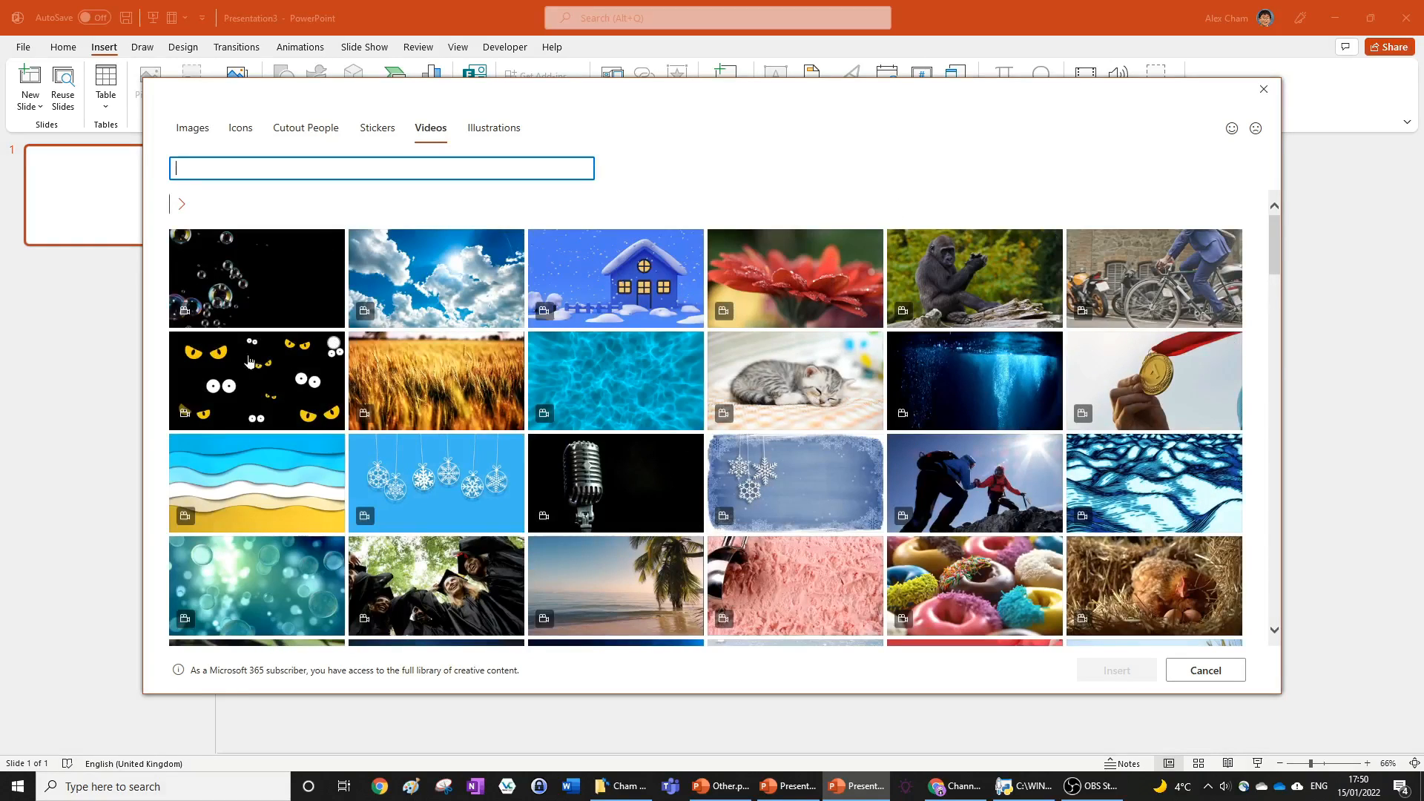
{"action": "scroll", "coordinate": [935, 361], "scroll_direction": "down", "scroll_amount": 5}
{"action": "scroll", "coordinate": [935, 362], "scroll_direction": "down", "scroll_amount": 3}
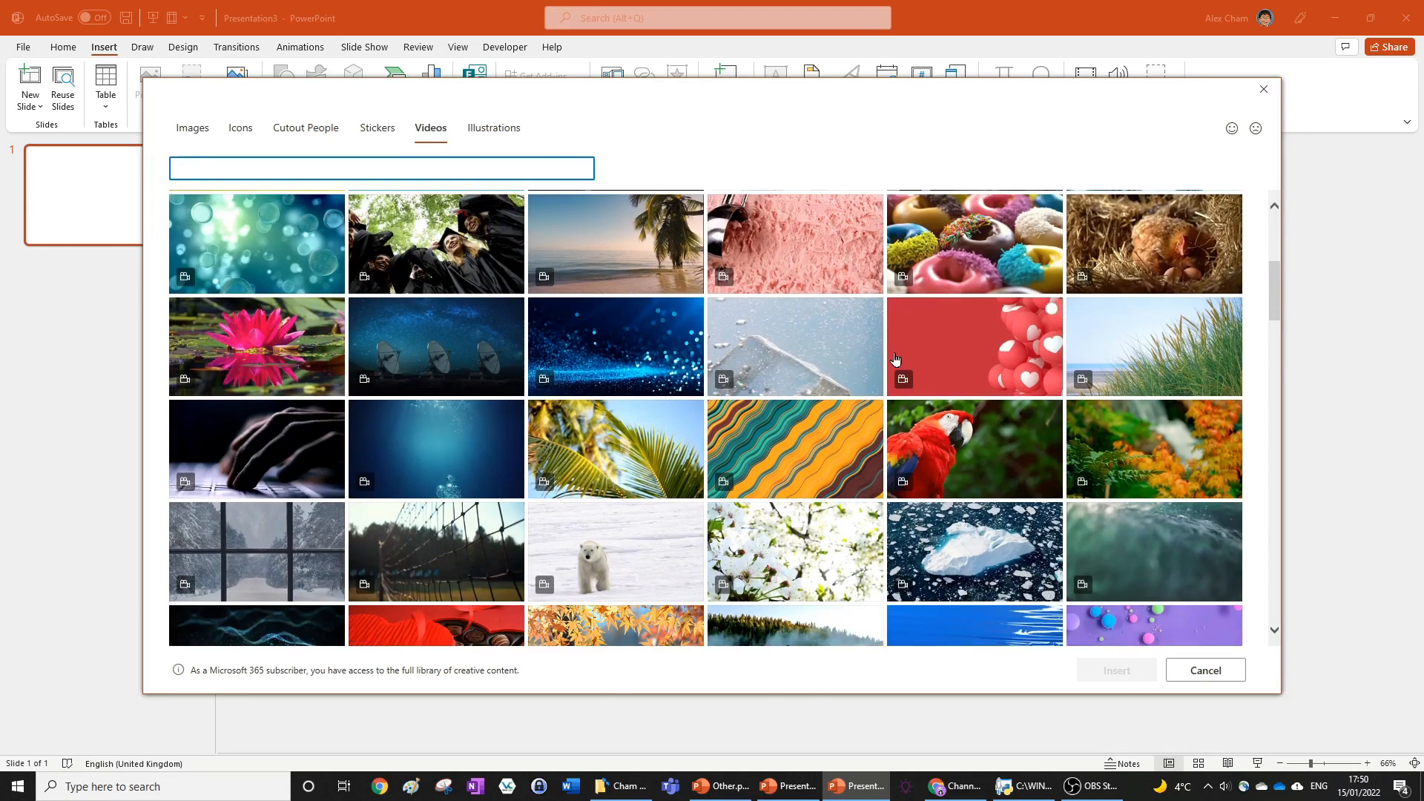
{"action": "scroll", "coordinate": [1015, 332], "scroll_direction": "down", "scroll_amount": 2}
{"action": "scroll", "coordinate": [1016, 331], "scroll_direction": "down", "scroll_amount": 2}
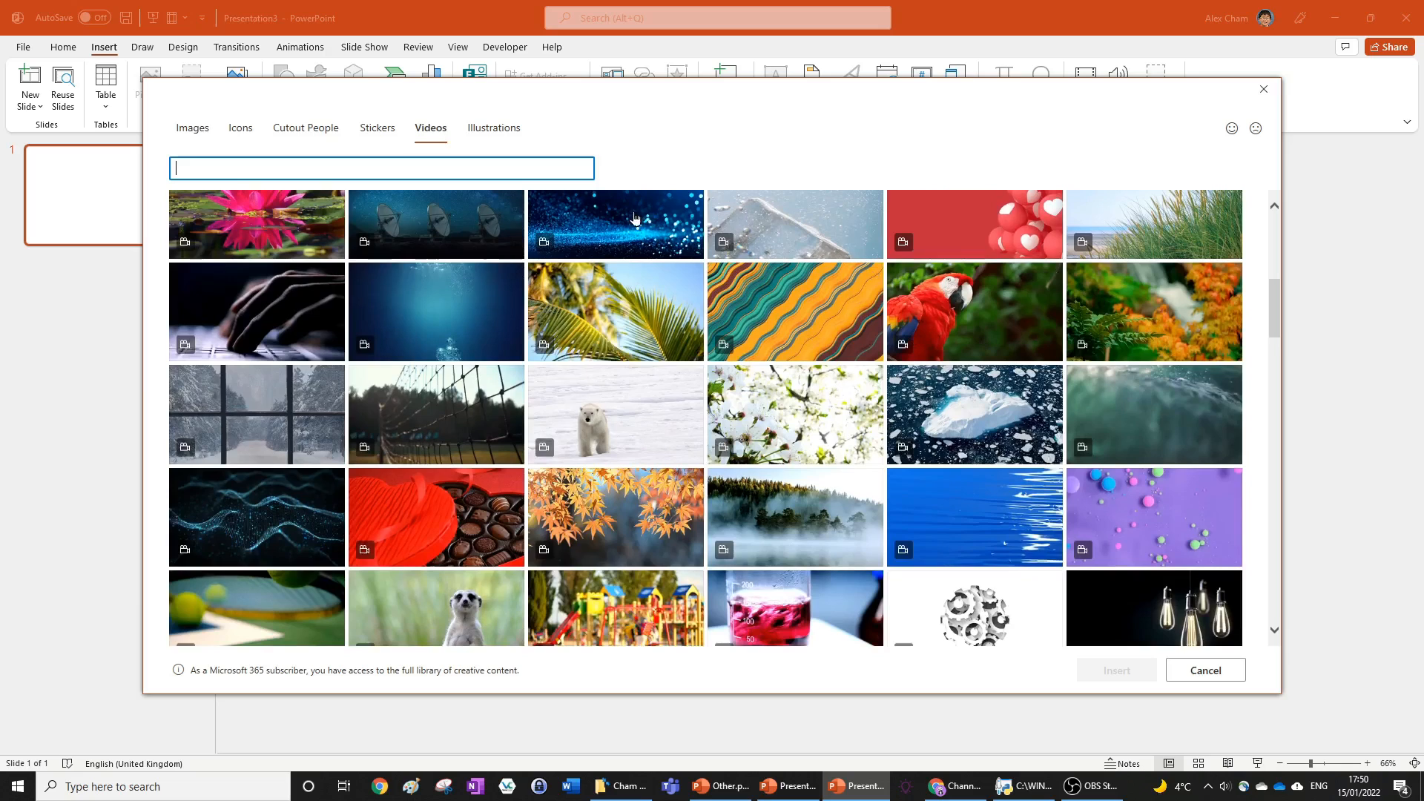
{"action": "mouse_move", "coordinate": [257, 517]}
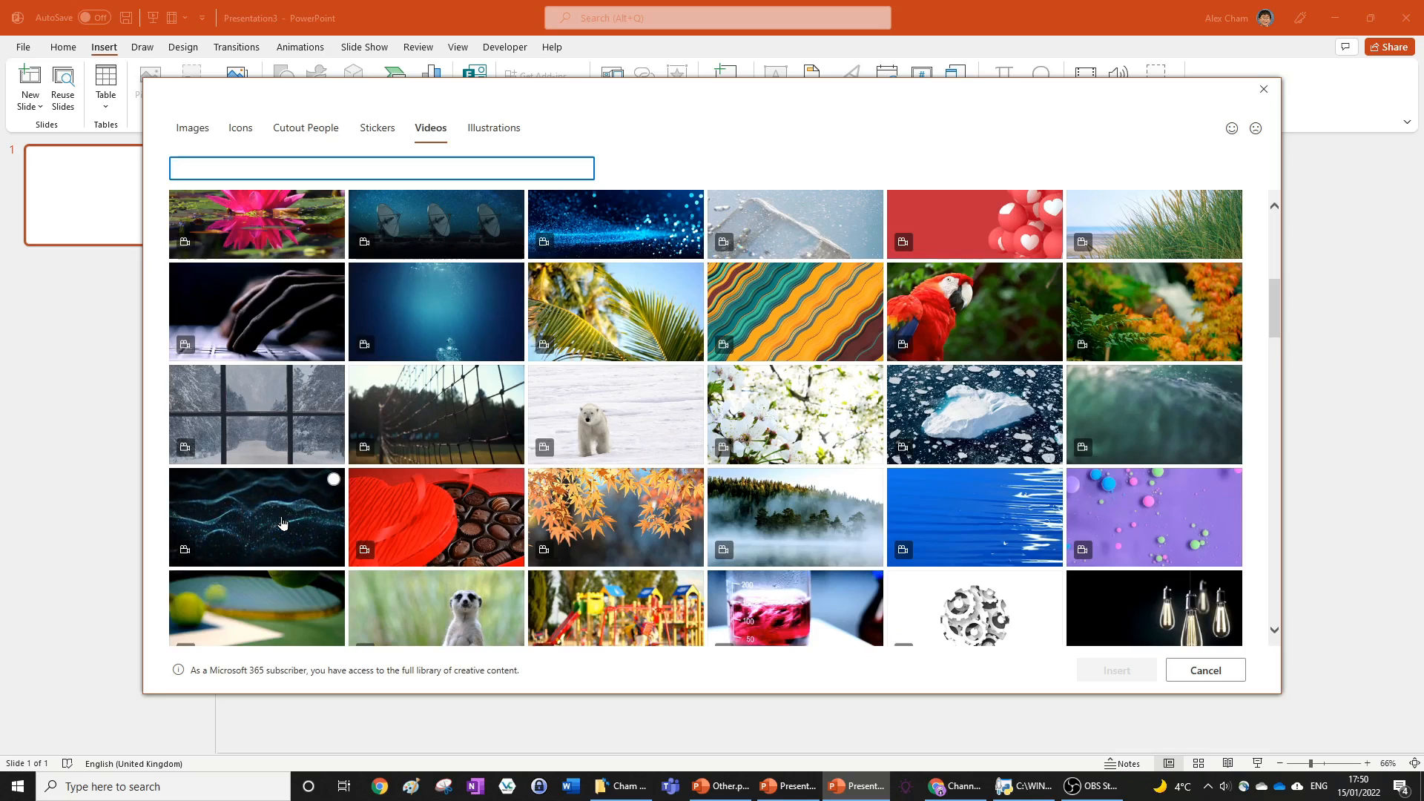
Step: Choose the dark blue waves stock video and insert it onto the slide
{"action": "left_click", "coordinate": [277, 525]}
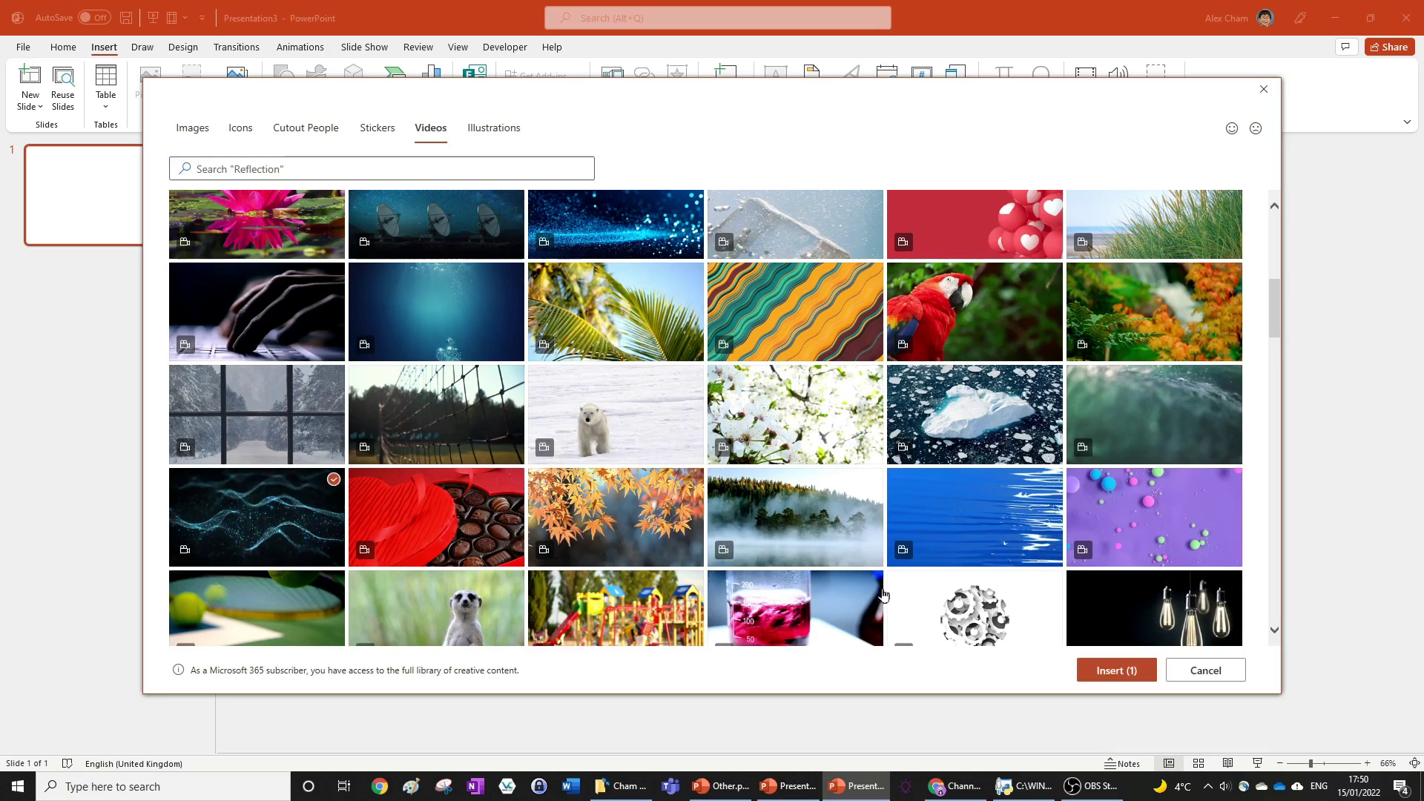
{"action": "left_click", "coordinate": [1115, 670]}
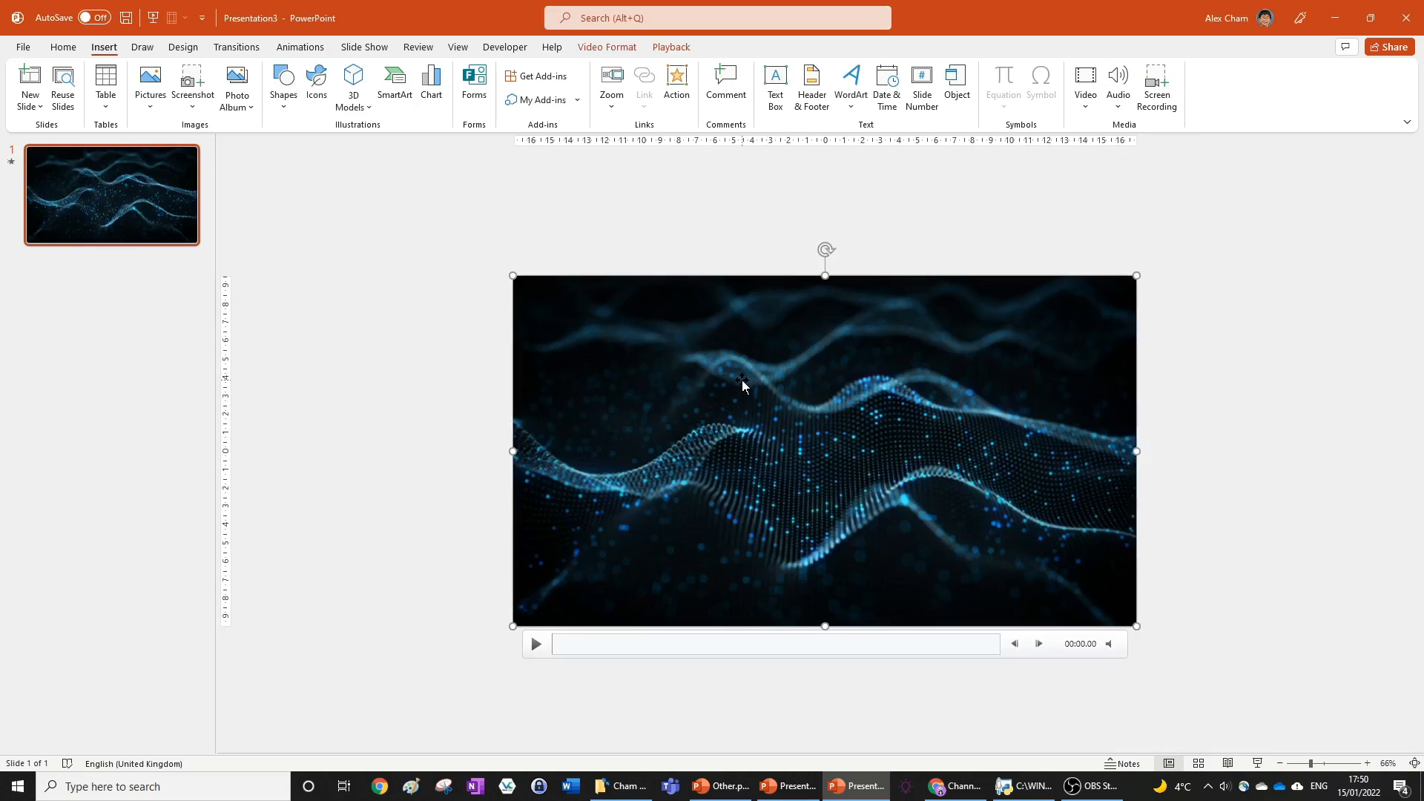
Step: Delete the video's existing animations from the Animation Pane
{"action": "left_click", "coordinate": [300, 48]}
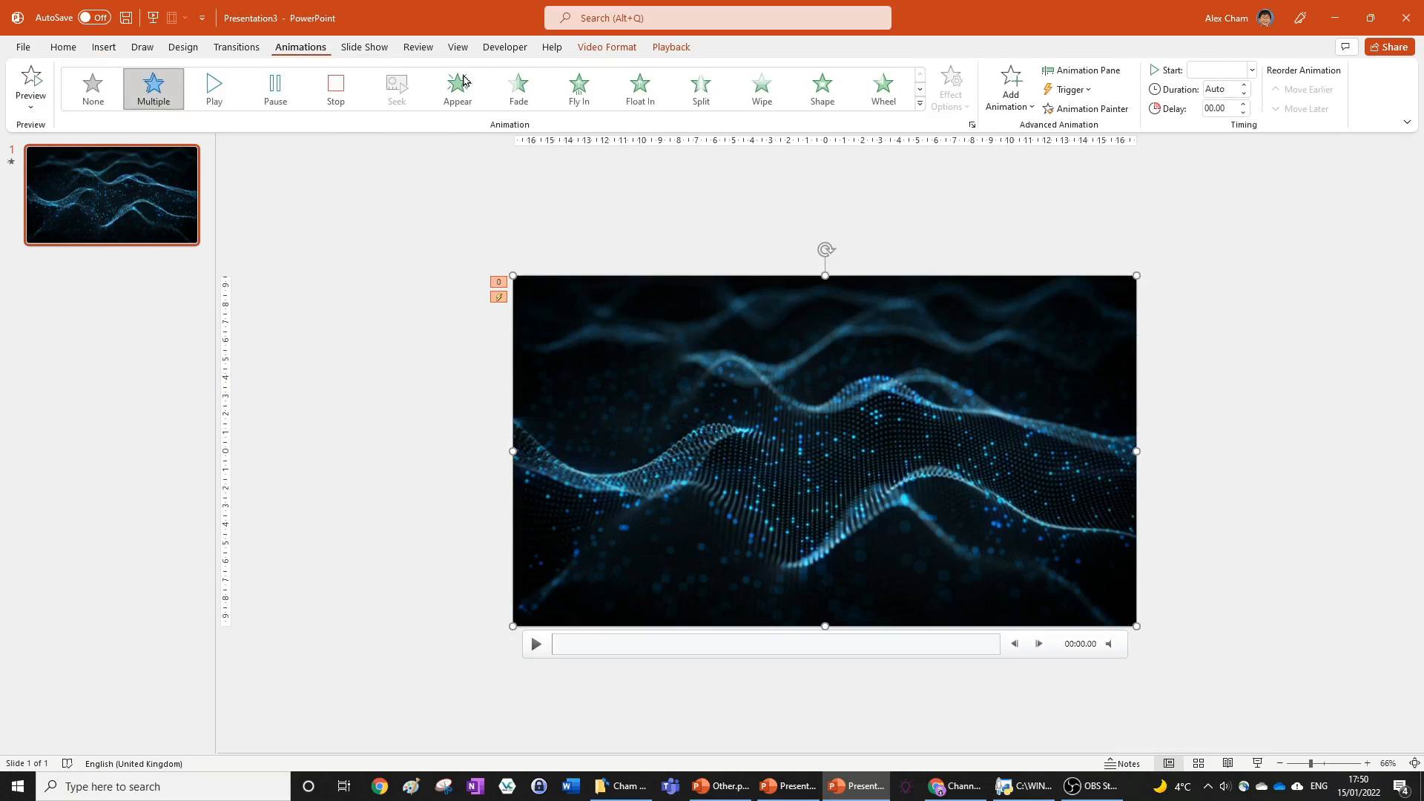
{"action": "left_click", "coordinate": [1085, 70]}
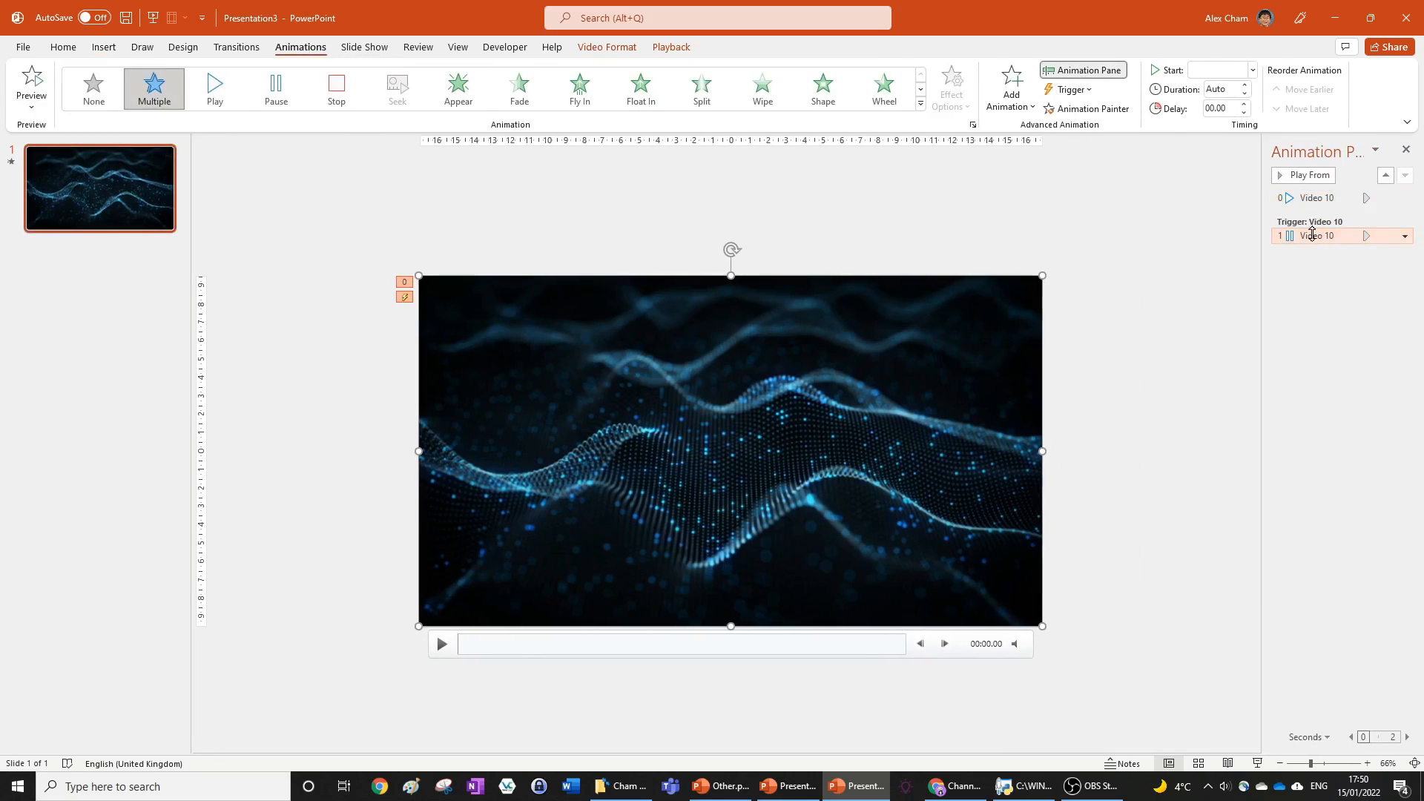
{"action": "left_click", "coordinate": [1319, 198]}
{"action": "key", "text": "ctrl+a"}
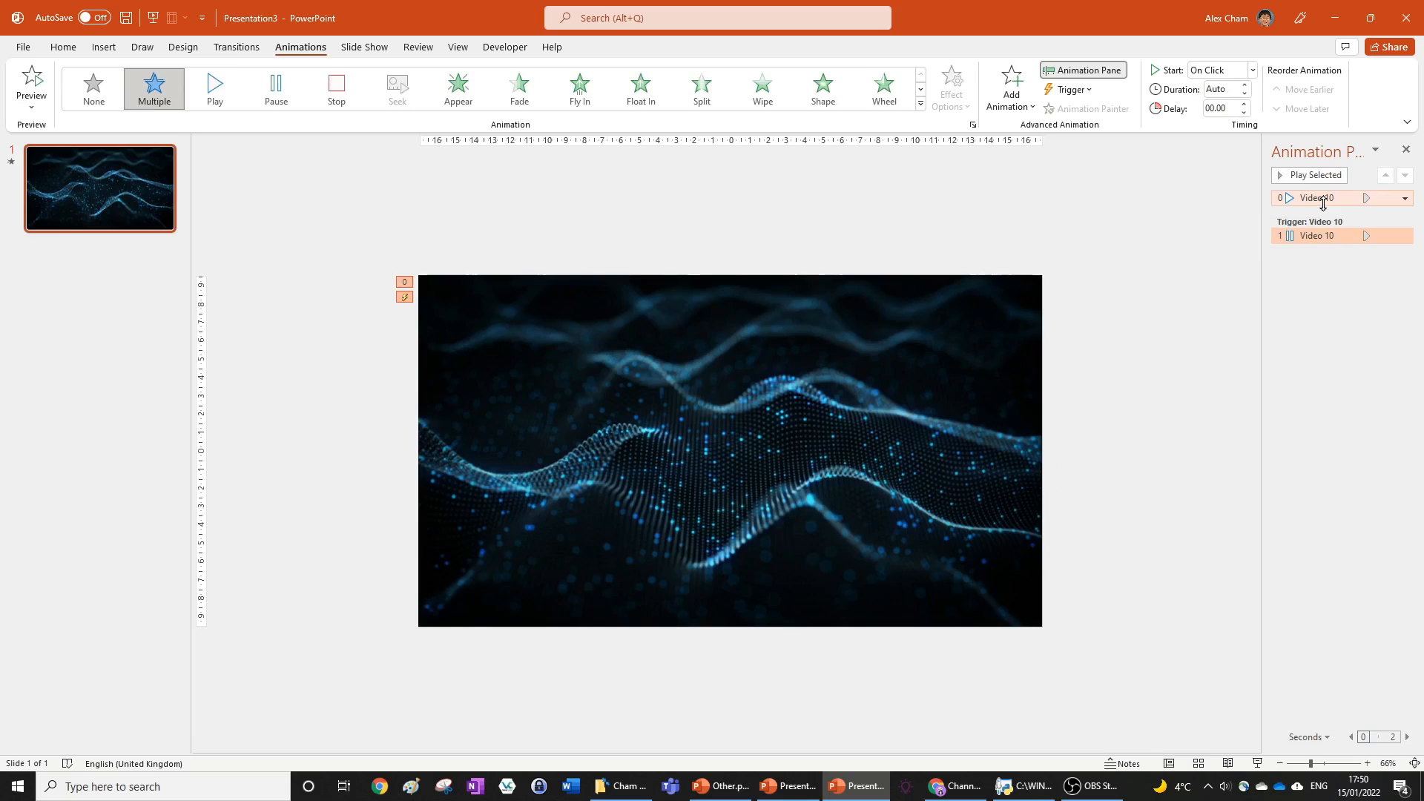
{"action": "key", "text": "Delete"}
Step: Give the video a Play animation set to start With Previous
{"action": "left_click", "coordinate": [701, 347]}
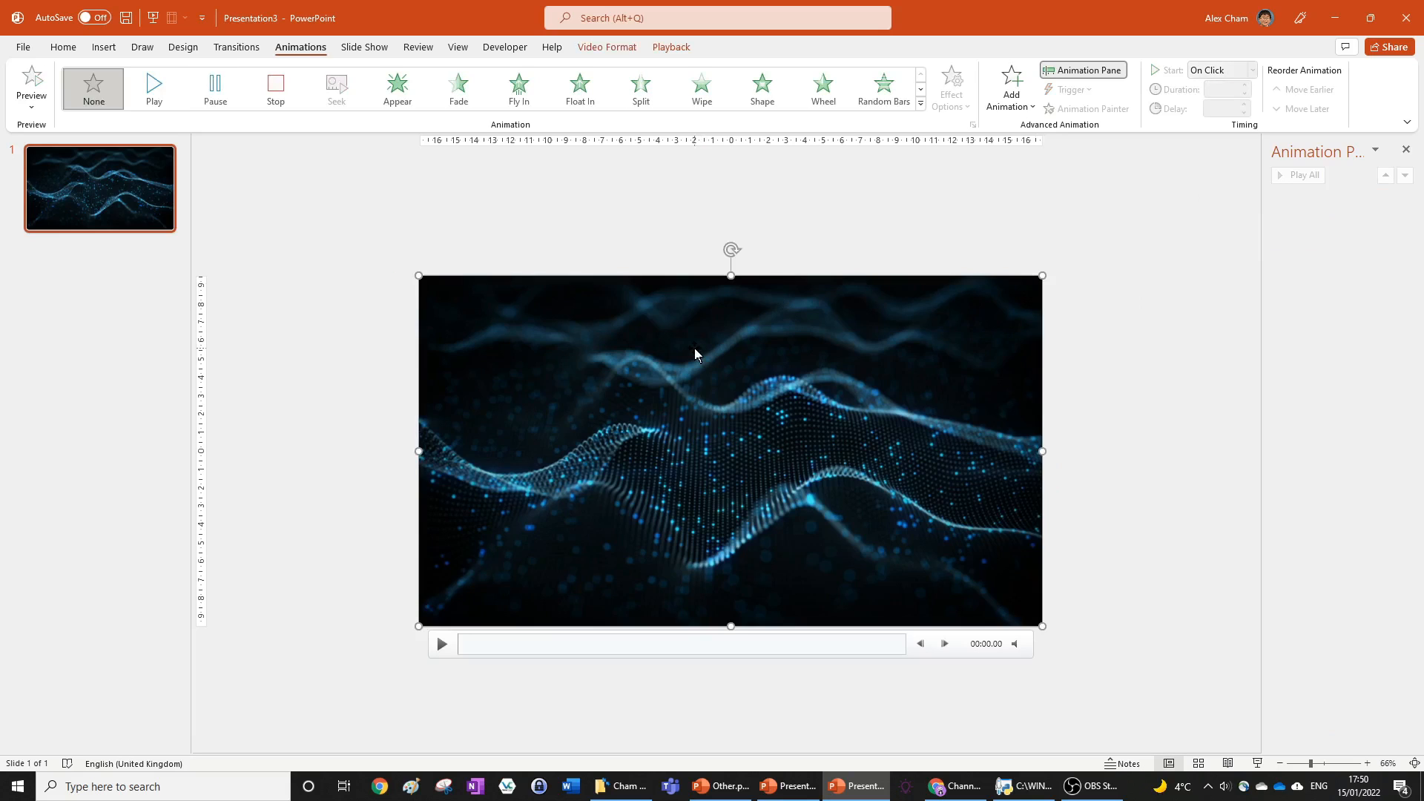
{"action": "left_click", "coordinate": [154, 89]}
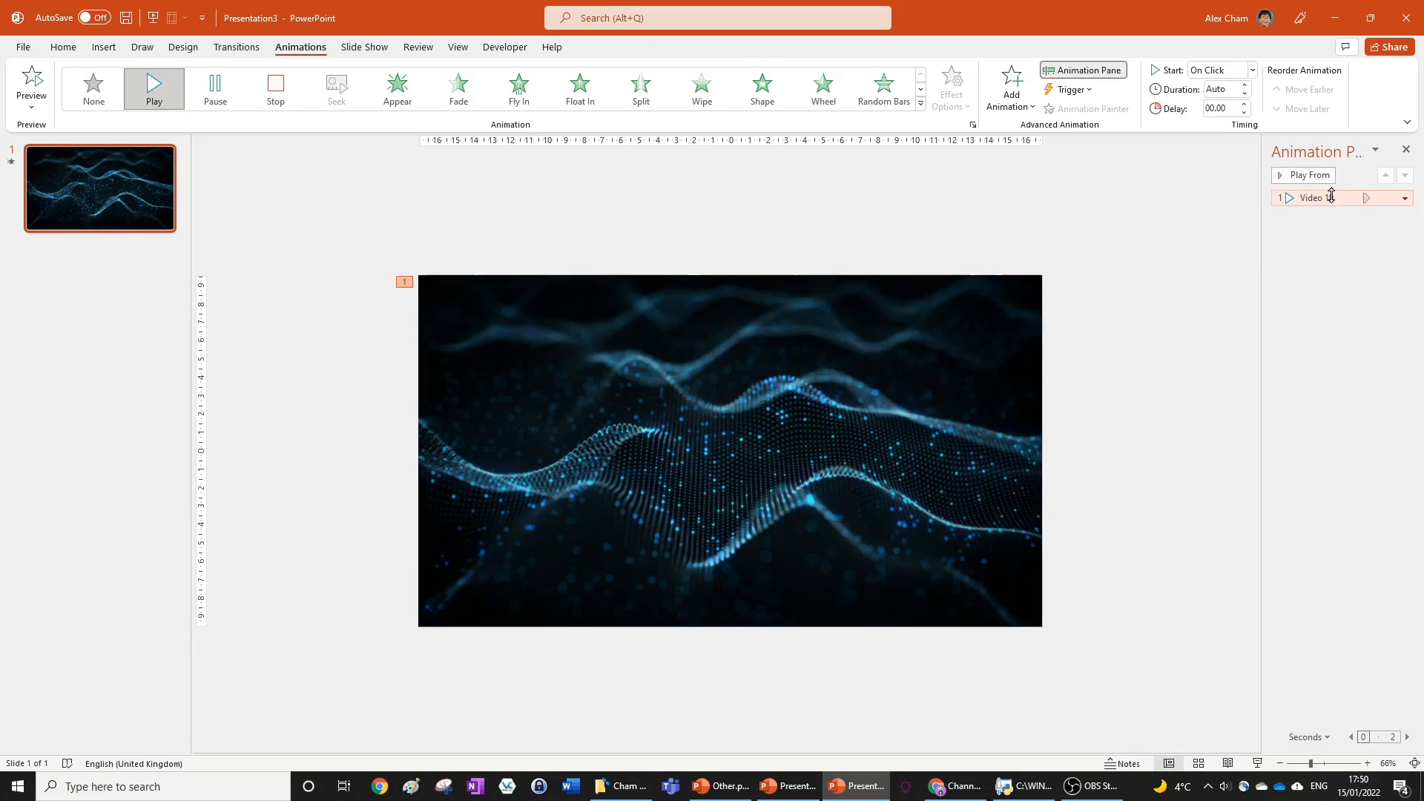
{"action": "left_click", "coordinate": [1406, 201]}
{"action": "left_click", "coordinate": [1328, 229]}
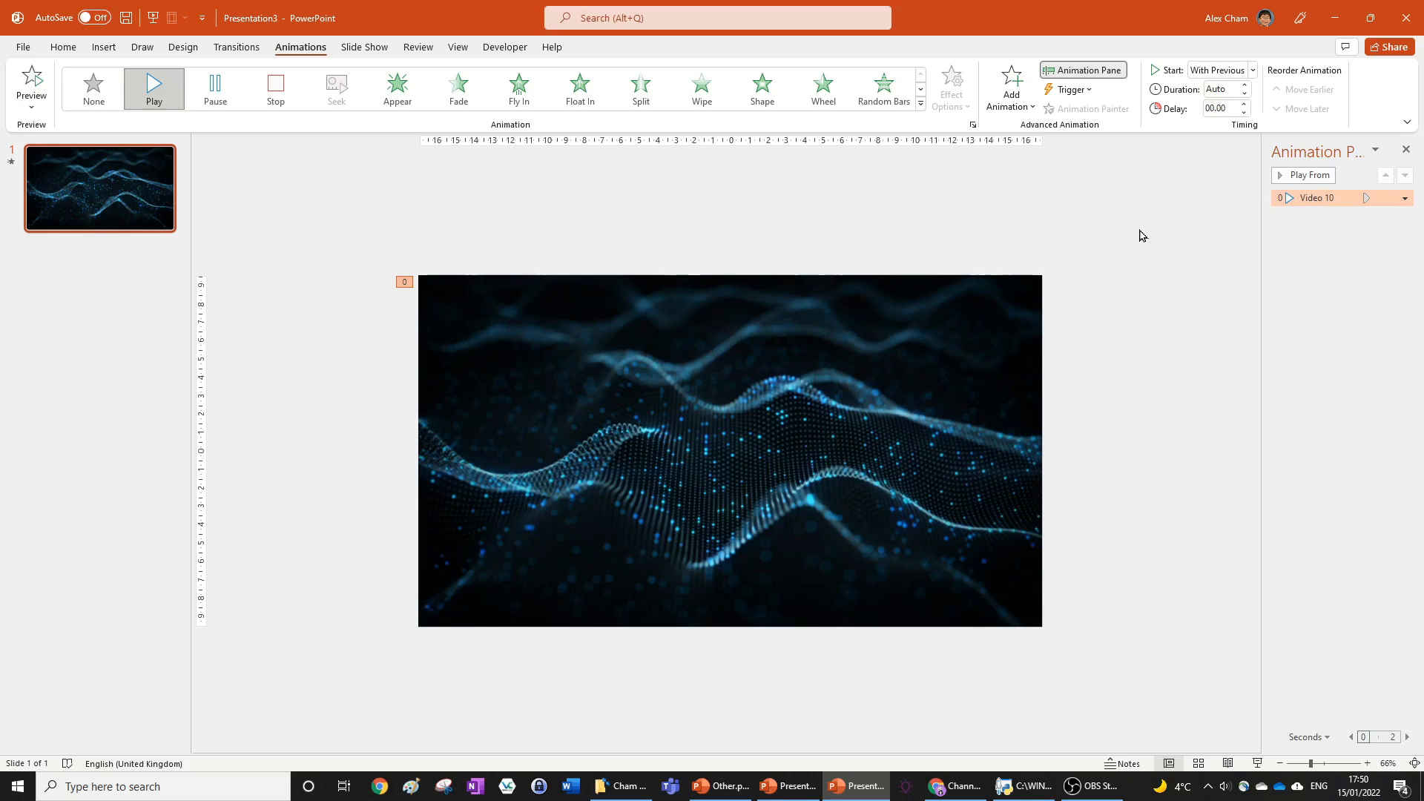
{"action": "left_click", "coordinate": [876, 456]}
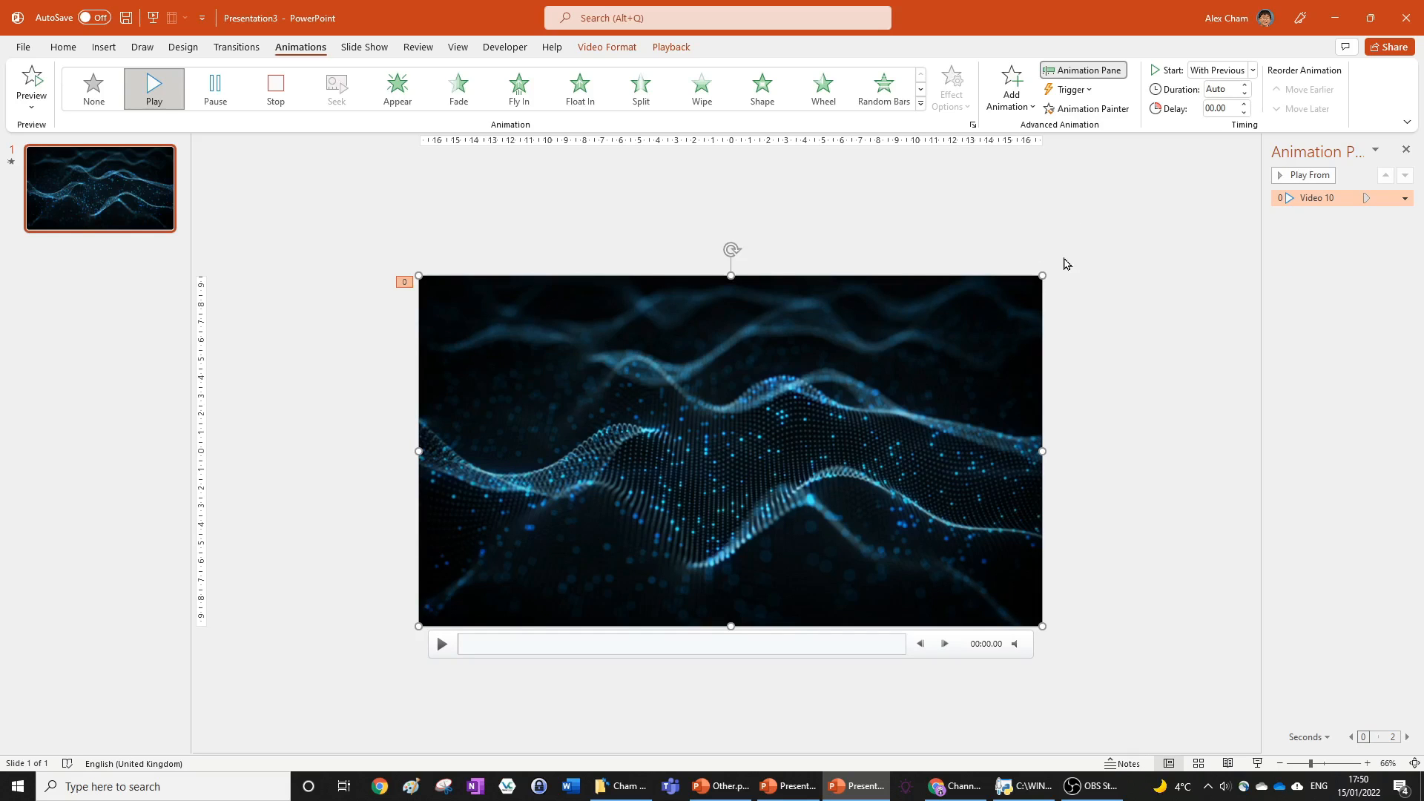
Step: Crop the video's edges inward and send it behind the TEXT cut-out shape
{"action": "mouse_move", "coordinate": [1044, 275]}
{"action": "left_mouse_down"}
{"action": "mouse_move", "coordinate": [893, 343]}
{"action": "mouse_move", "coordinate": [934, 334]}
{"action": "left_mouse_up"}
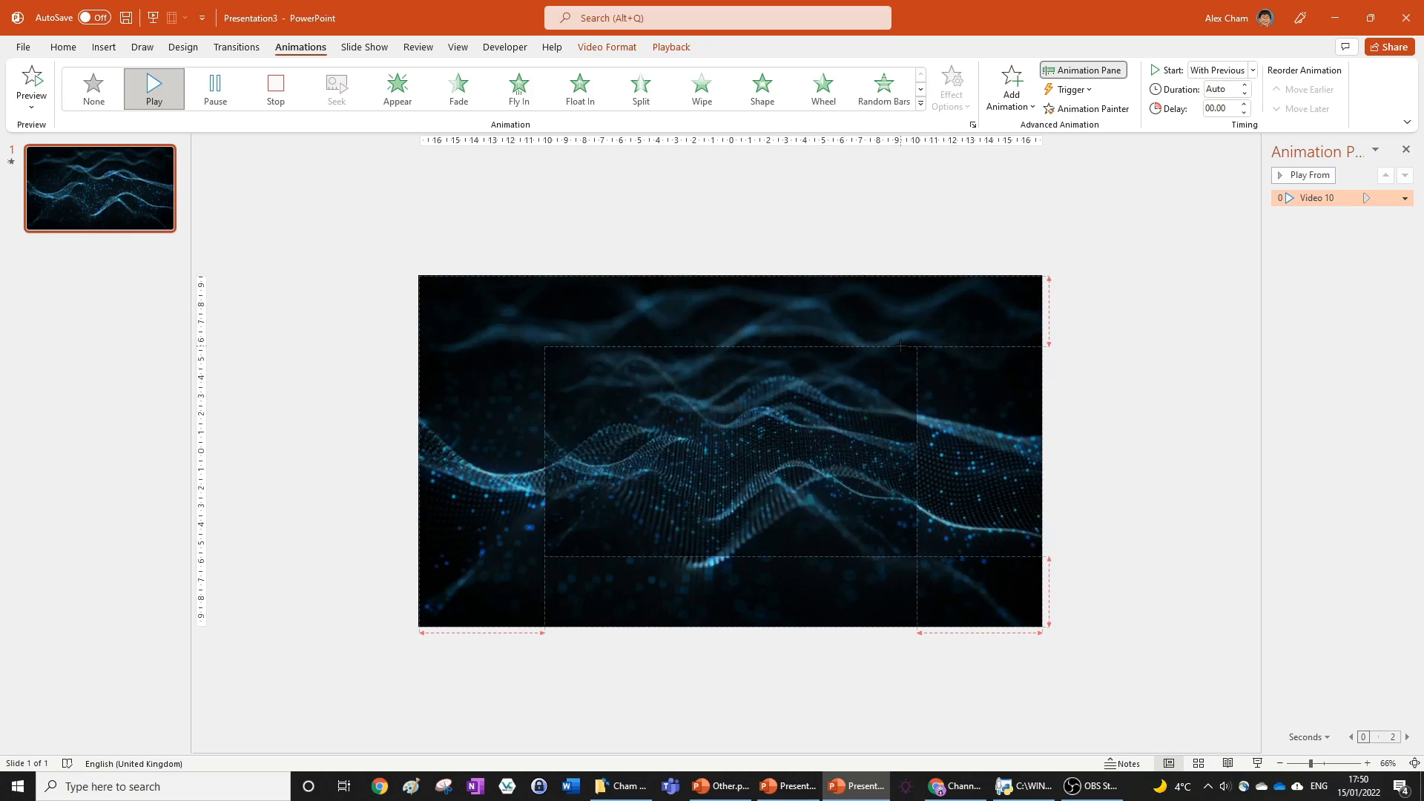
{"action": "left_click", "coordinate": [1015, 354]}
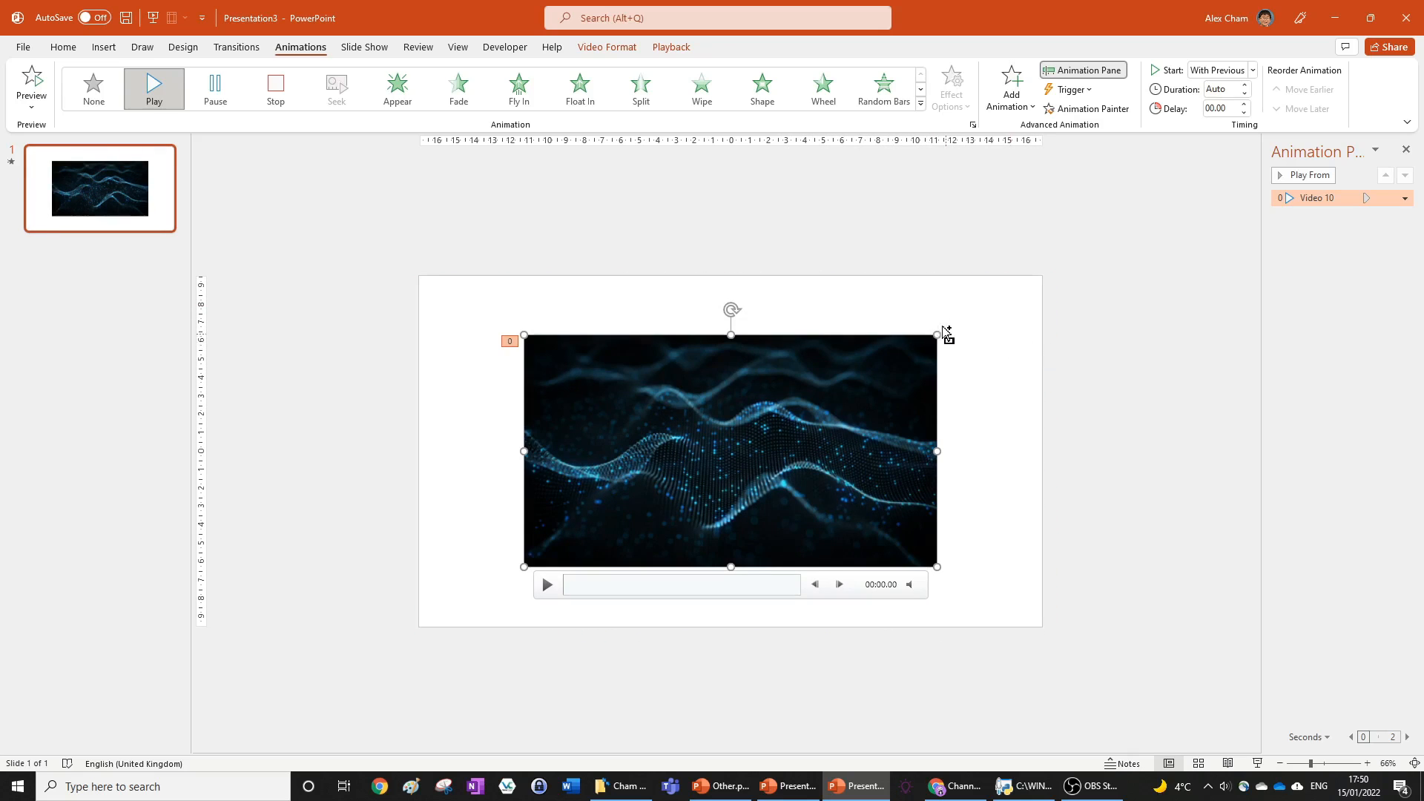
{"action": "left_click", "coordinate": [608, 46]}
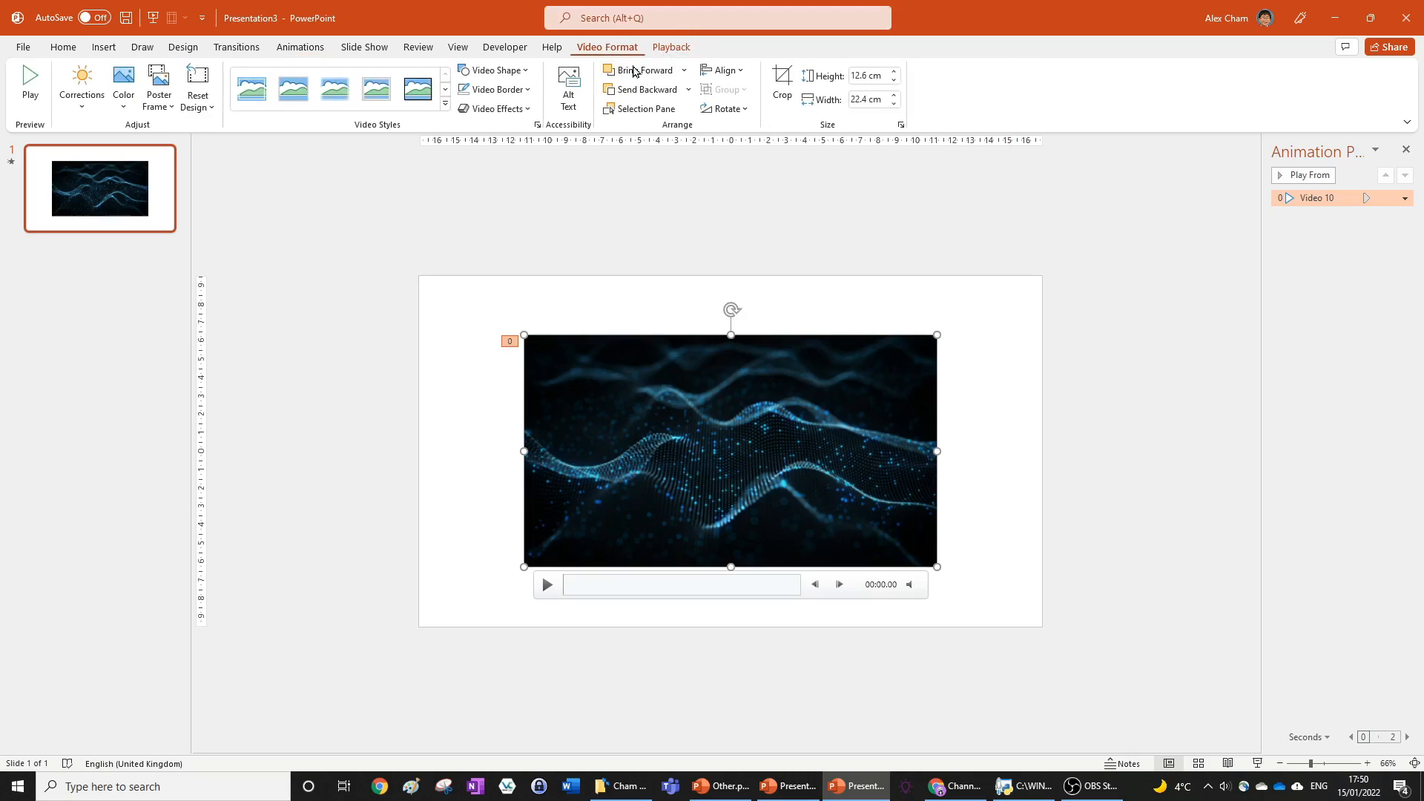
{"action": "left_click", "coordinate": [647, 89]}
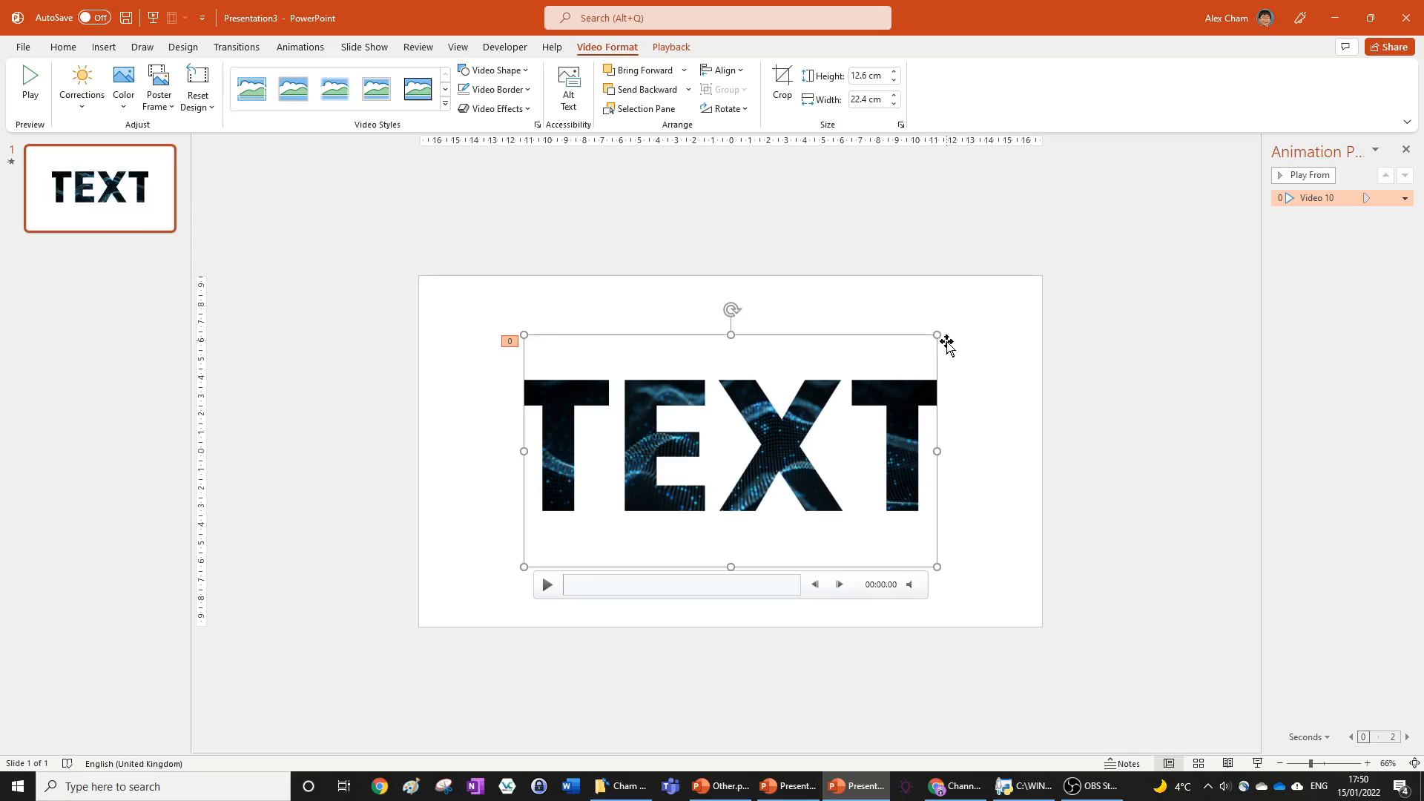
Step: Resize the video to just cover the letters and preview the animation
{"action": "left_click_drag", "start_coordinate": [938, 335], "coordinate": [985, 308]}
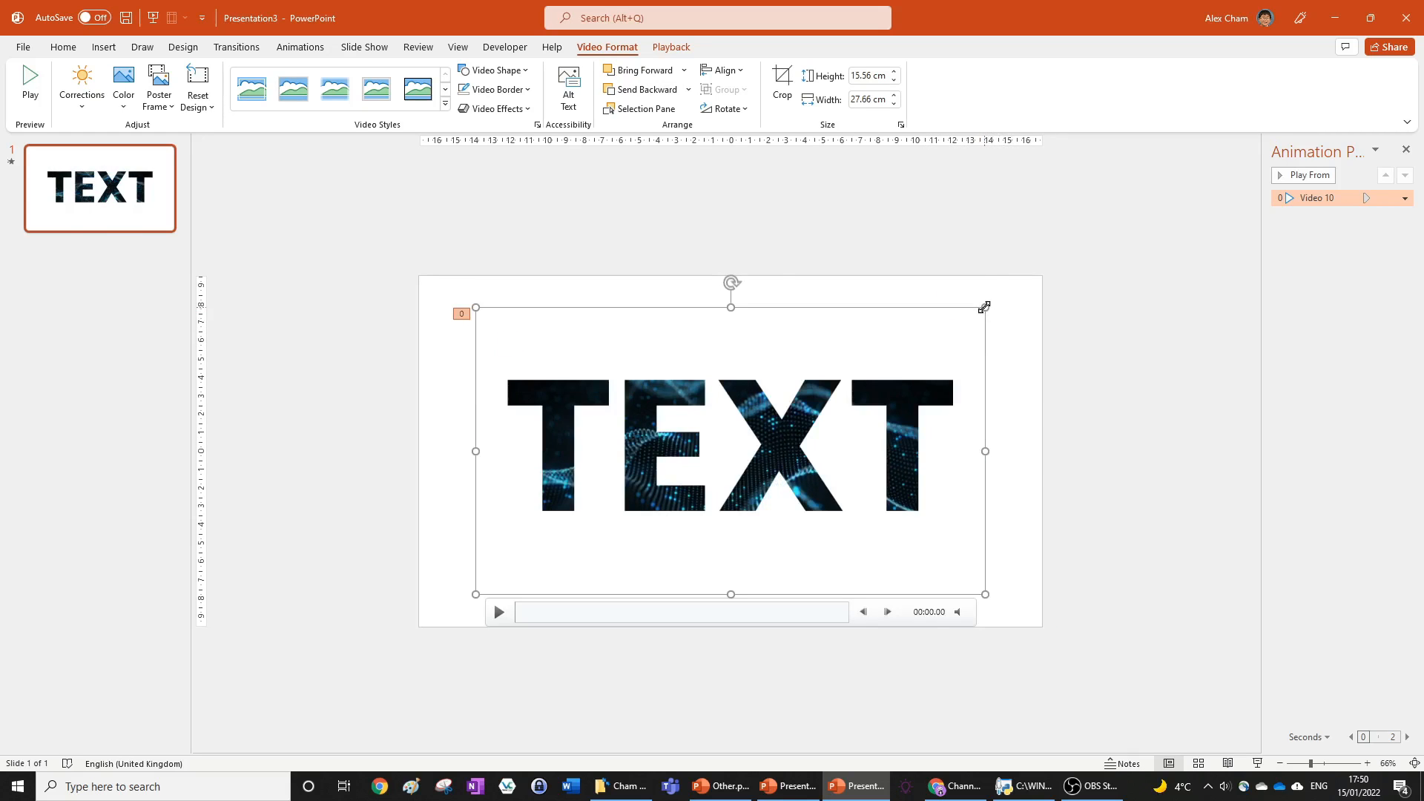
{"action": "left_click_drag", "start_coordinate": [983, 307], "coordinate": [980, 311]}
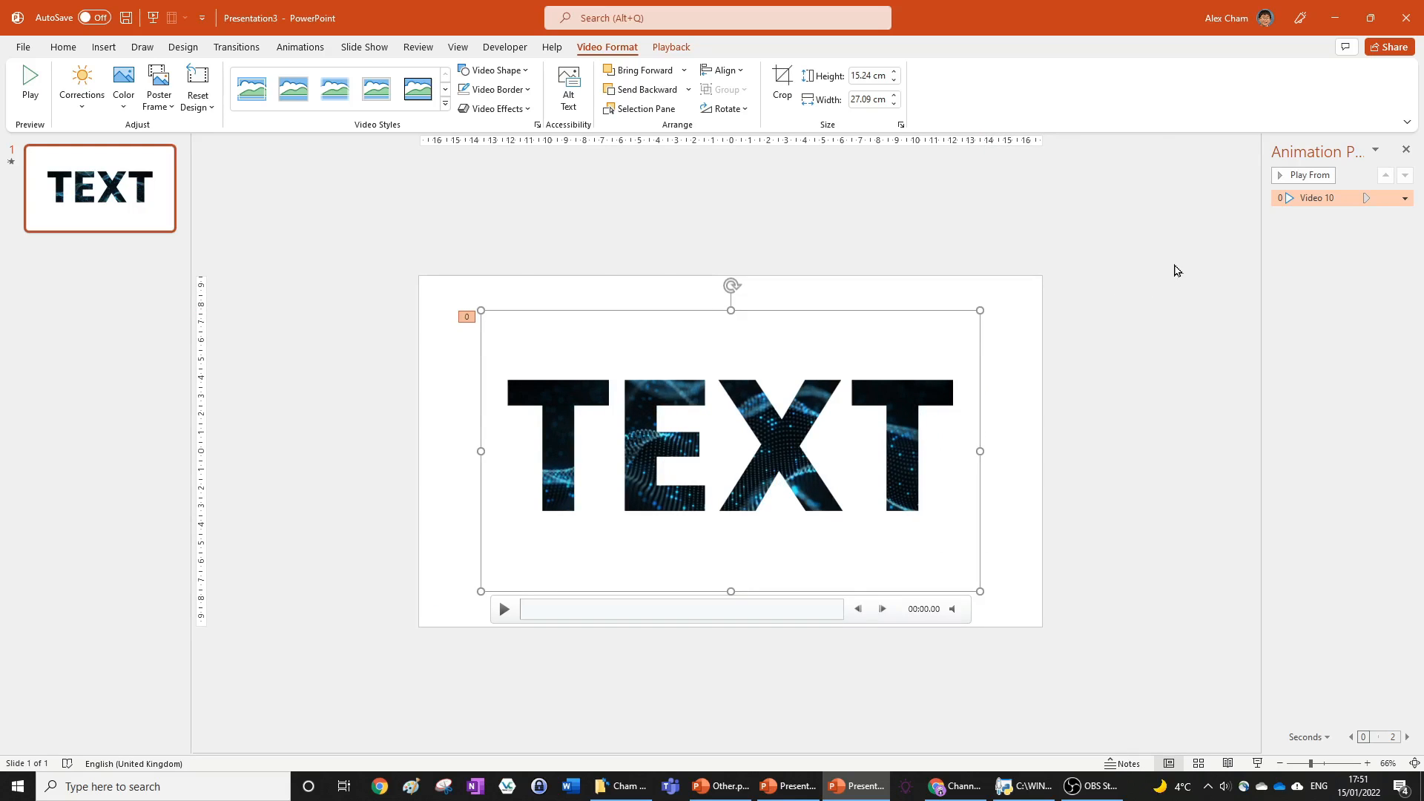
{"action": "left_click", "coordinate": [1176, 270]}
{"action": "left_click", "coordinate": [1304, 175]}
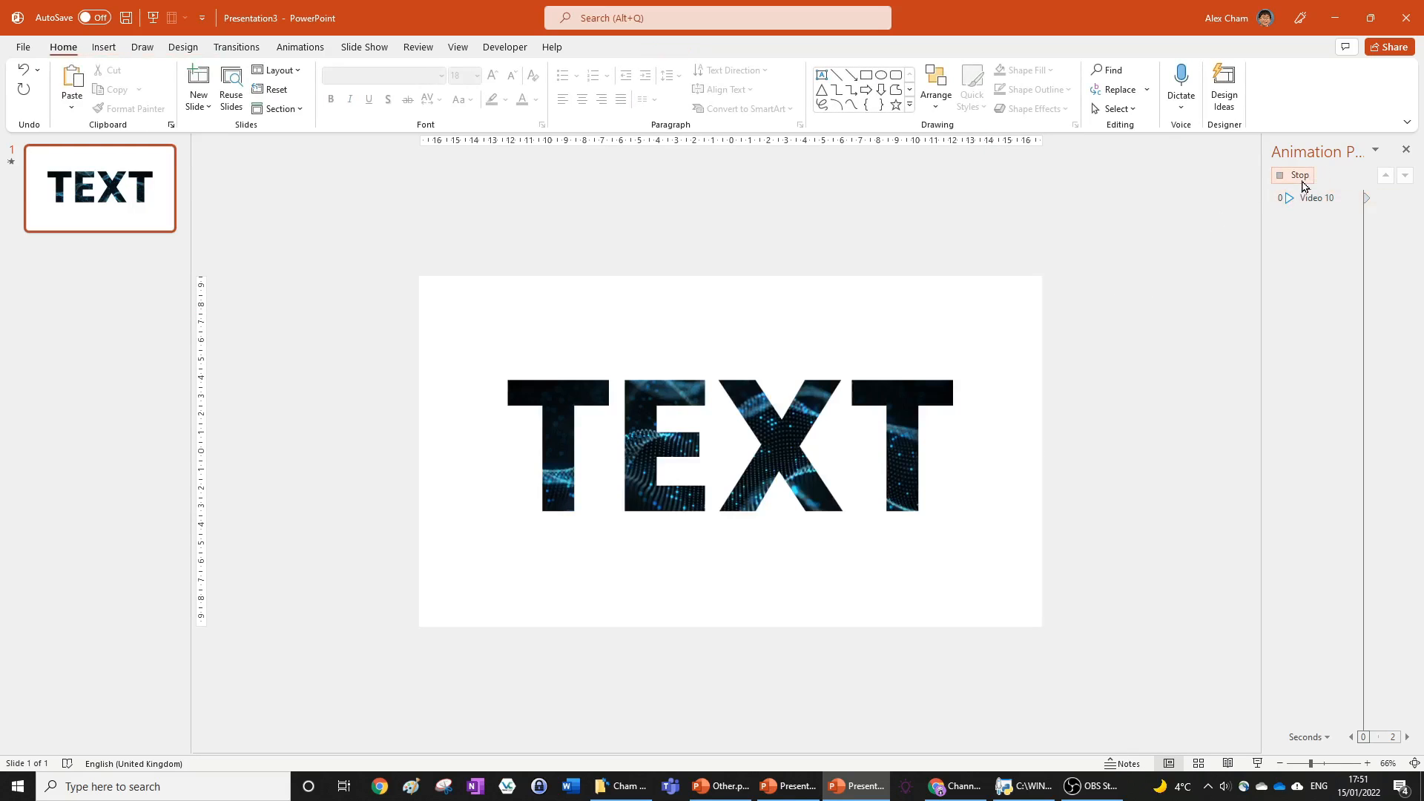
{"action": "left_click", "coordinate": [1304, 178]}
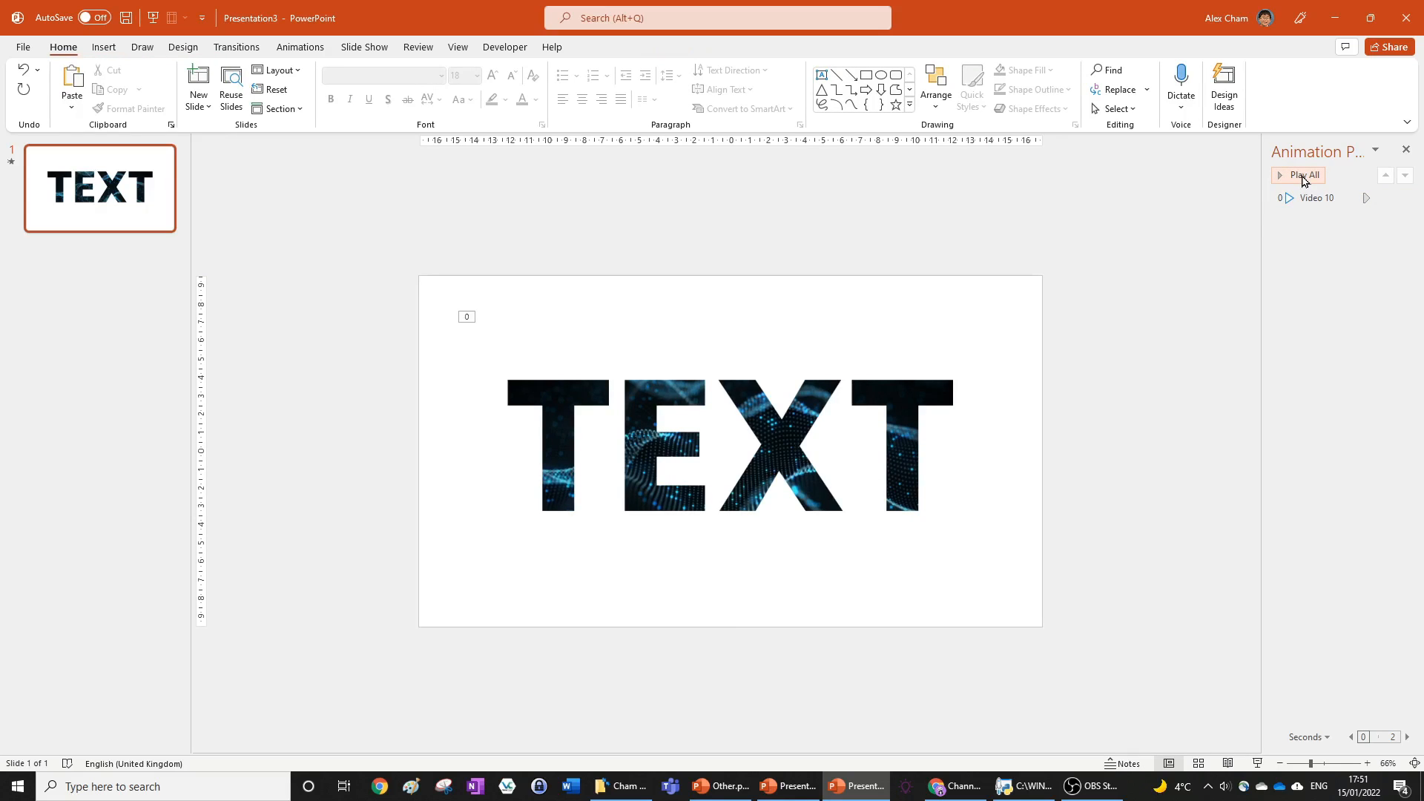
{"action": "left_click", "coordinate": [364, 46]}
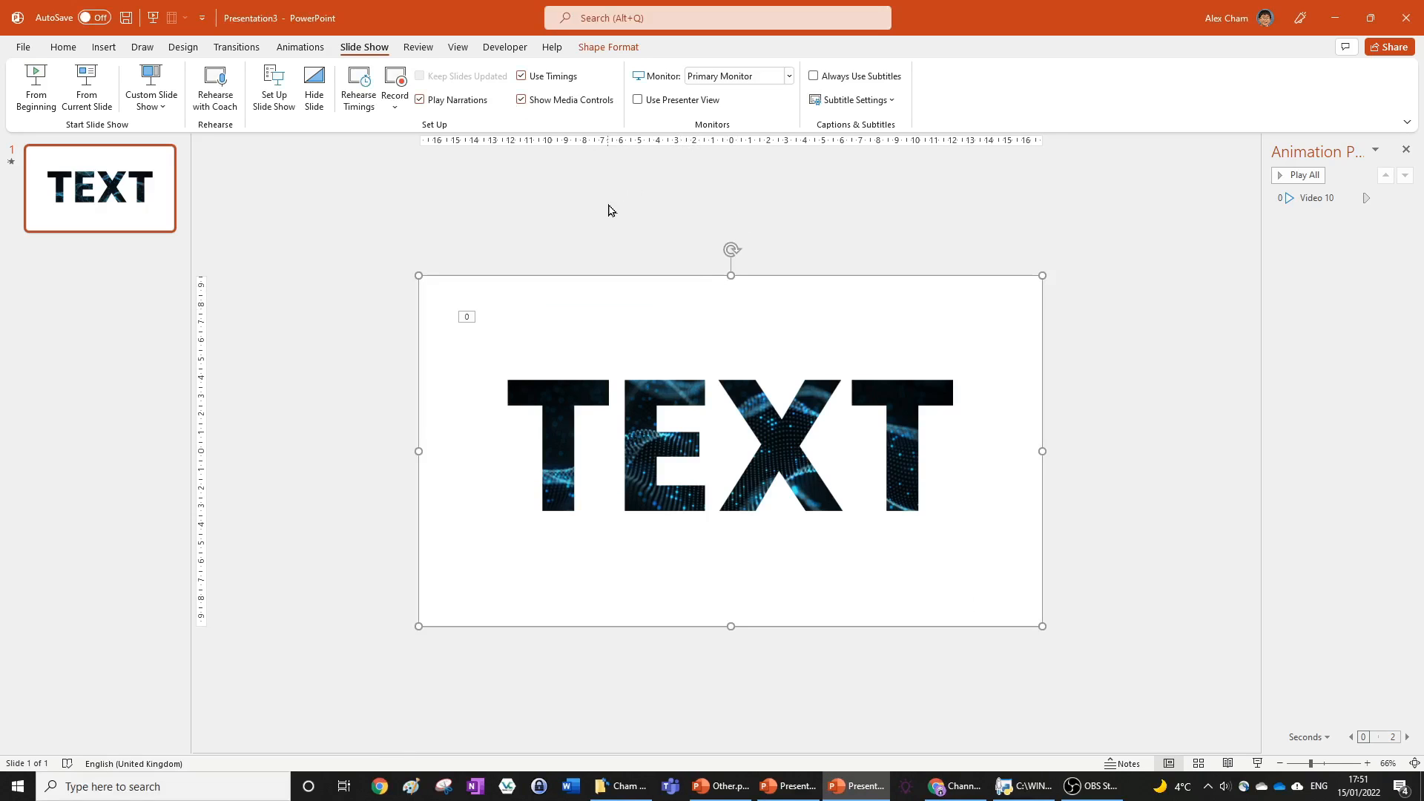
Step: Open Shape Fill > Gradient > More Gradients for the cut-out shape
{"action": "left_click", "coordinate": [607, 47]}
{"action": "left_click", "coordinate": [588, 72]}
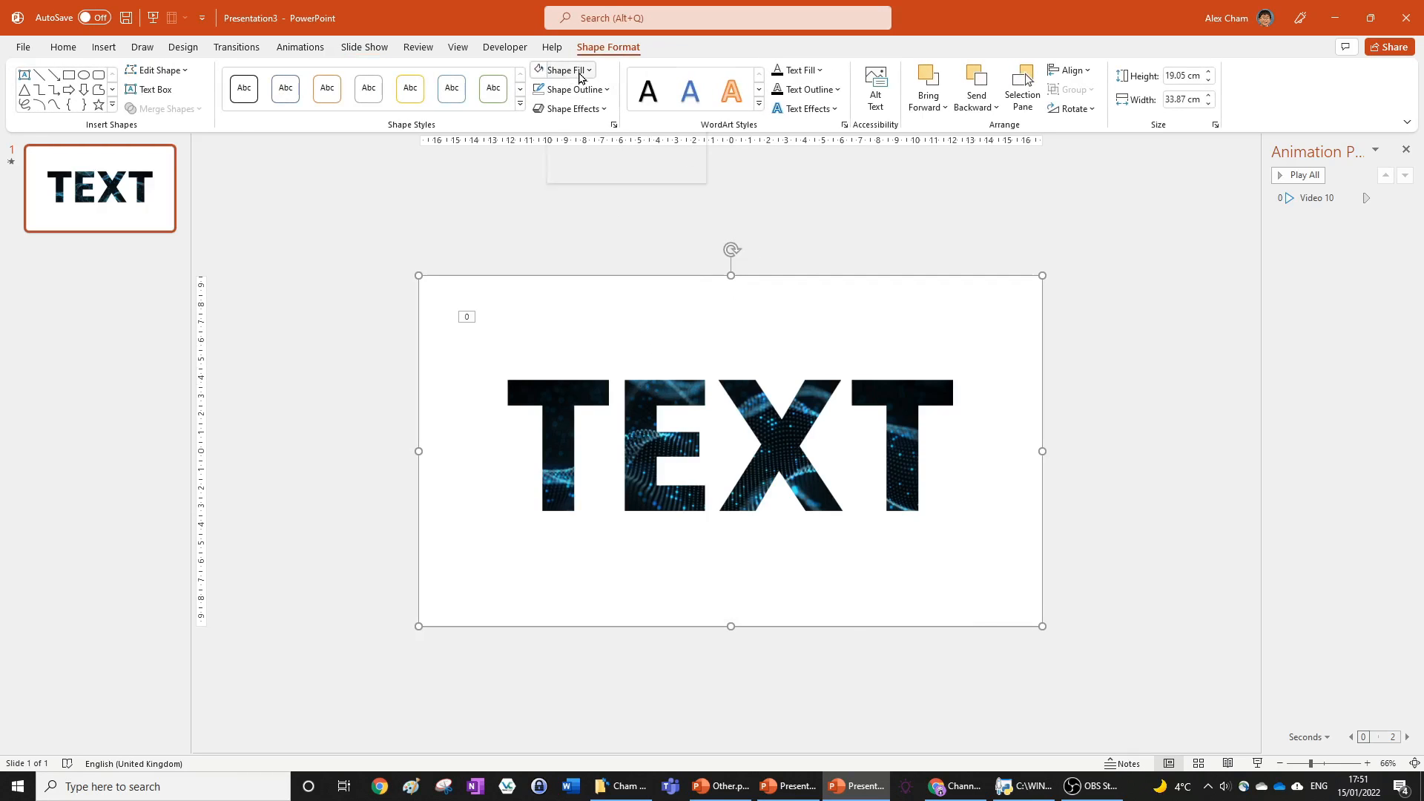
{"action": "mouse_move", "coordinate": [590, 318]}
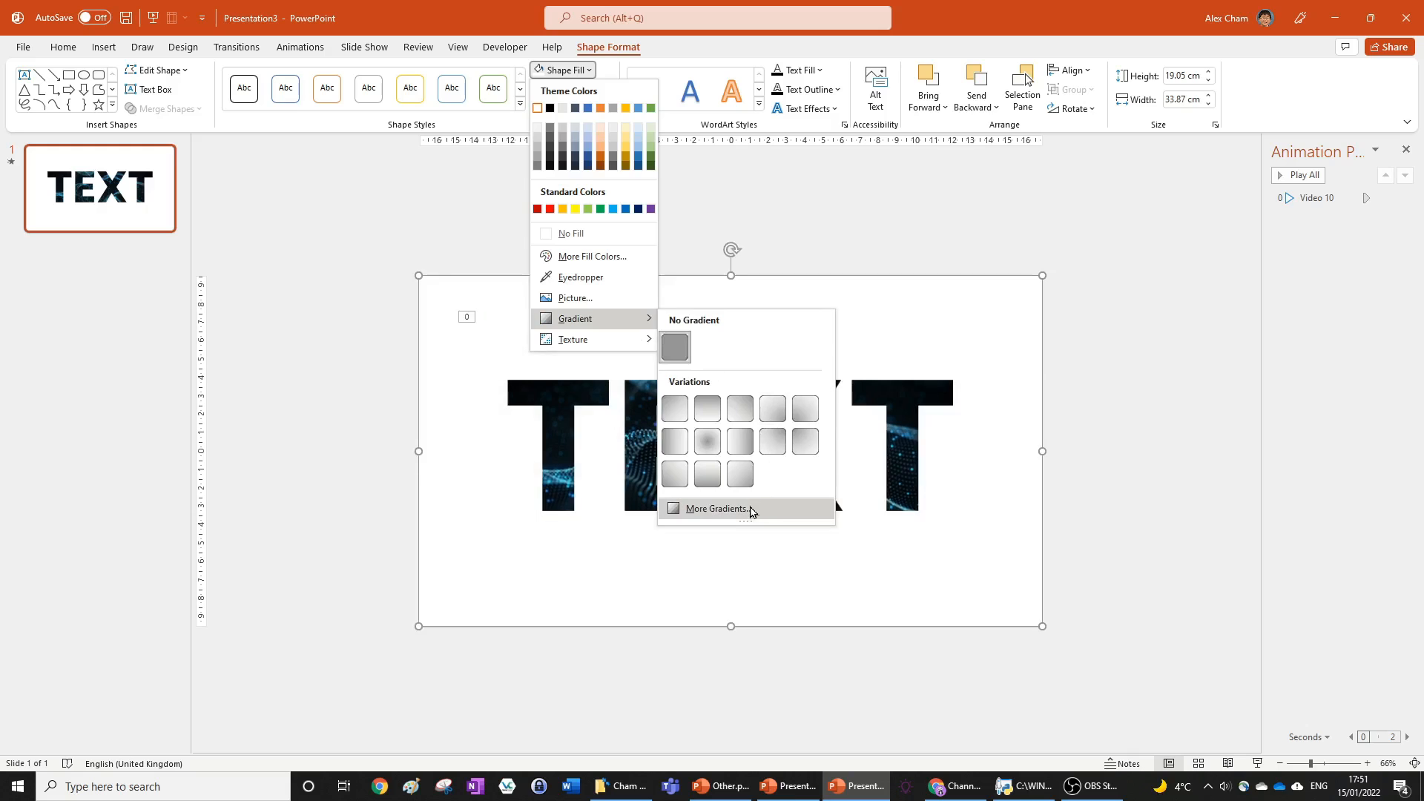
{"action": "left_click", "coordinate": [717, 508]}
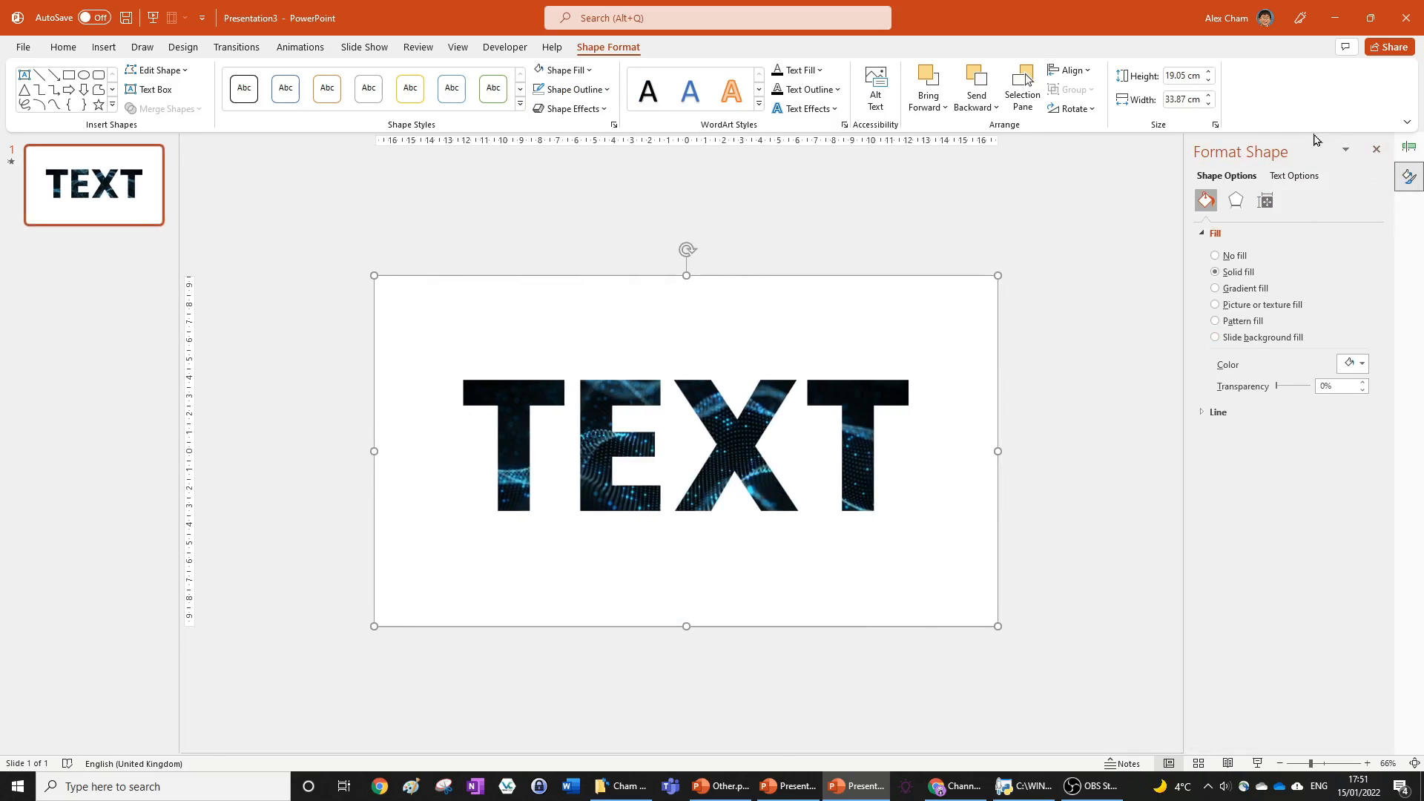
Step: Switch the shape to a Radial gradient fill radiating From Center
{"action": "left_click", "coordinate": [1244, 289]}
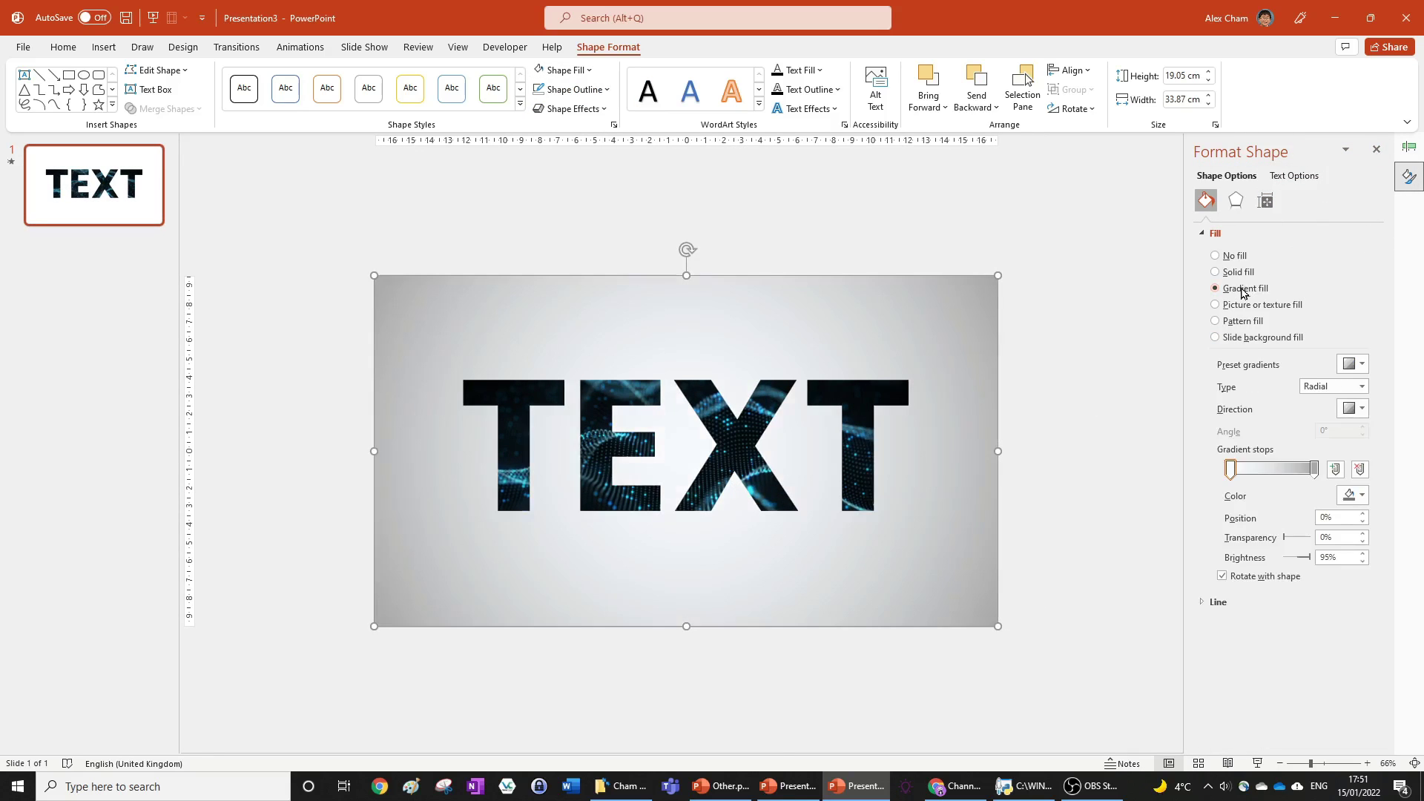
{"action": "left_click", "coordinate": [1347, 387]}
{"action": "left_click", "coordinate": [1335, 401]}
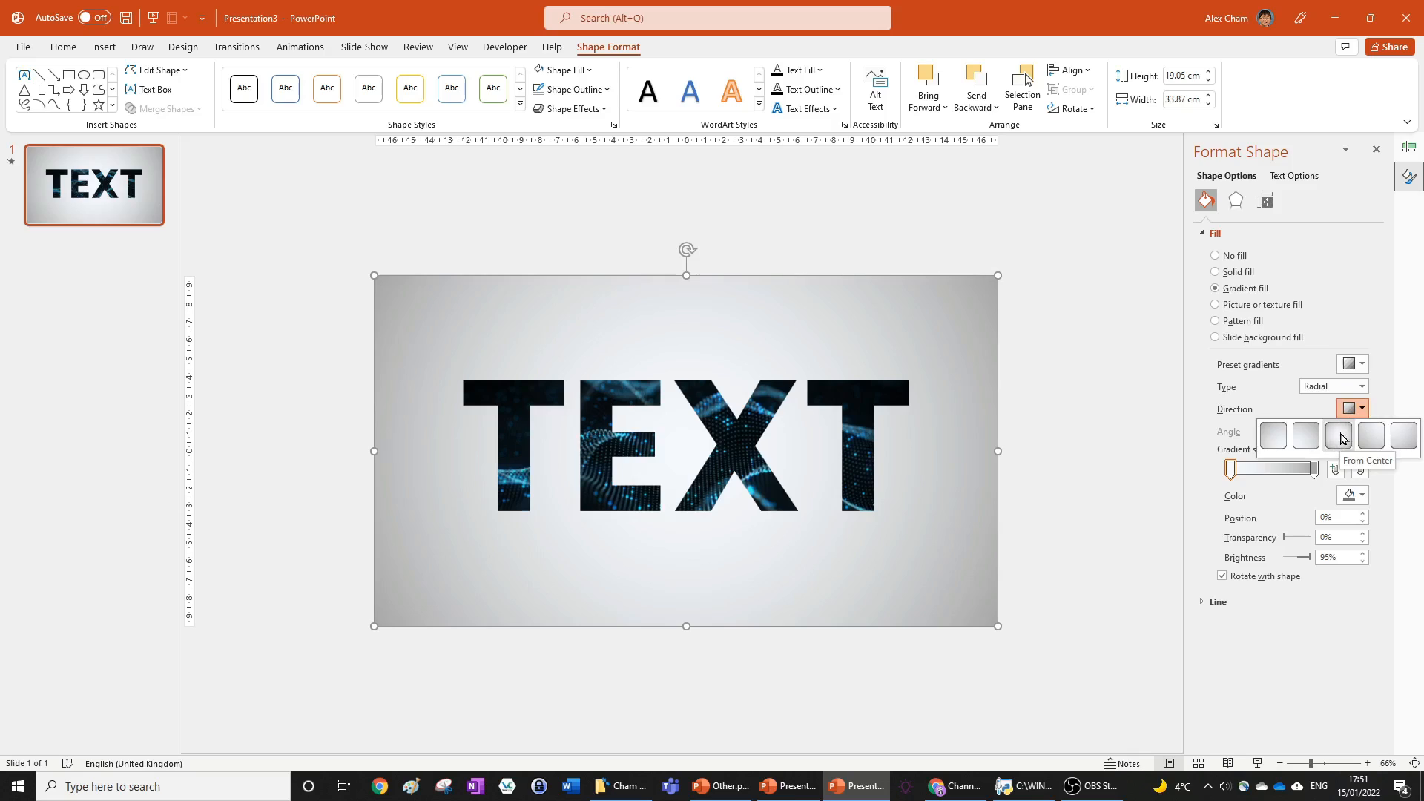
{"action": "left_click", "coordinate": [1338, 435]}
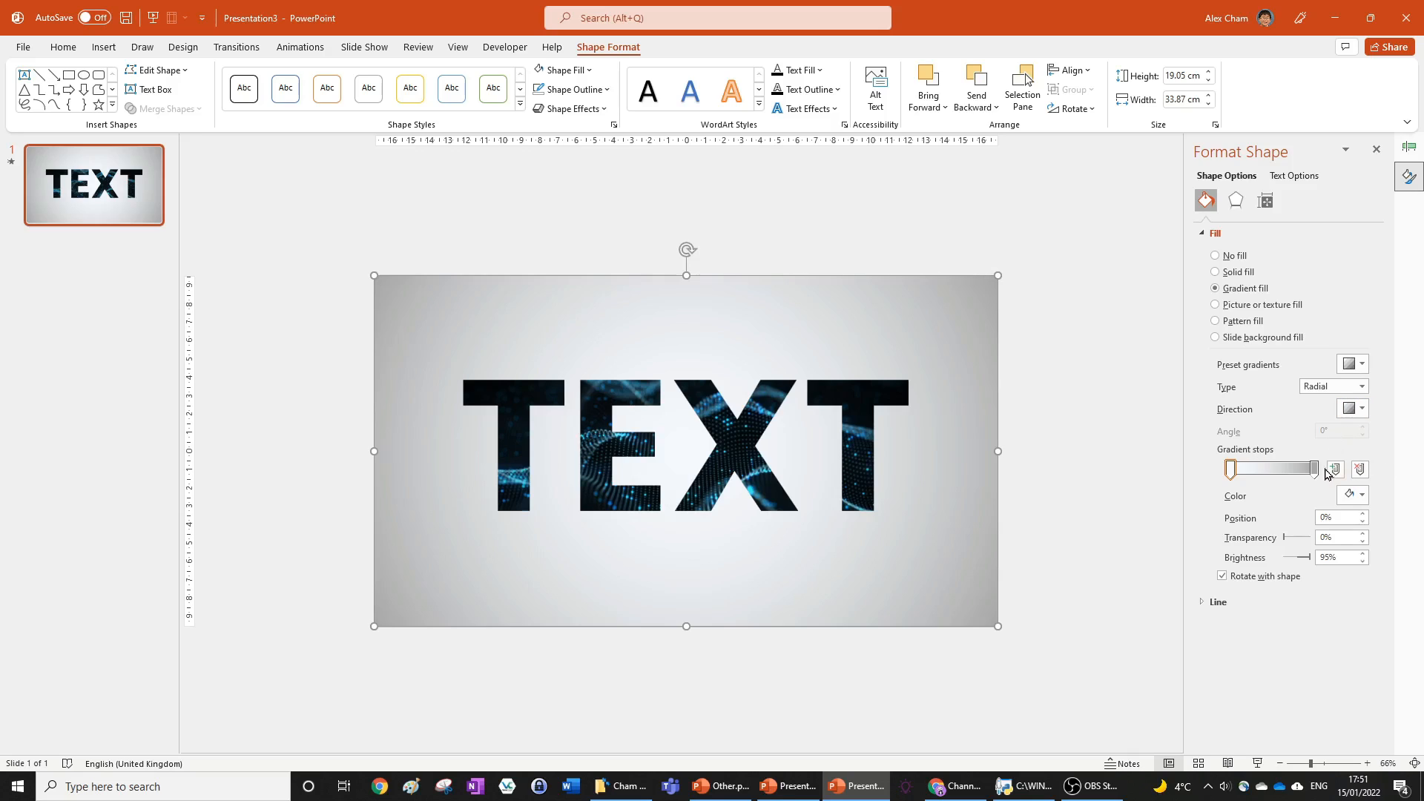
Step: Set the outer gradient stop to White, Background 1, Darker 35% for a grey edge
{"action": "left_click", "coordinate": [1231, 471]}
{"action": "left_click", "coordinate": [1315, 470]}
{"action": "left_click", "coordinate": [1362, 495]}
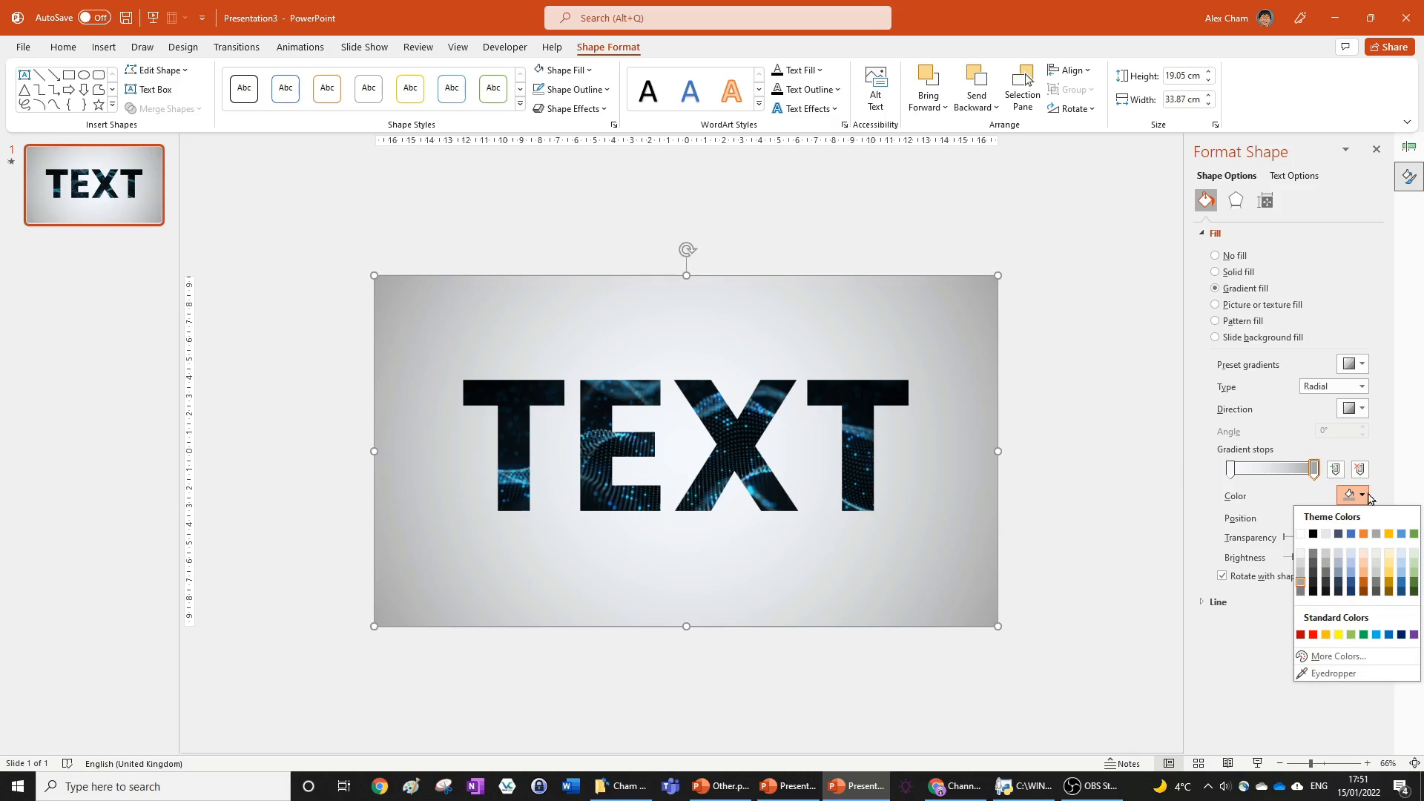
{"action": "left_click", "coordinate": [1302, 587]}
{"action": "left_click", "coordinate": [1078, 348]}
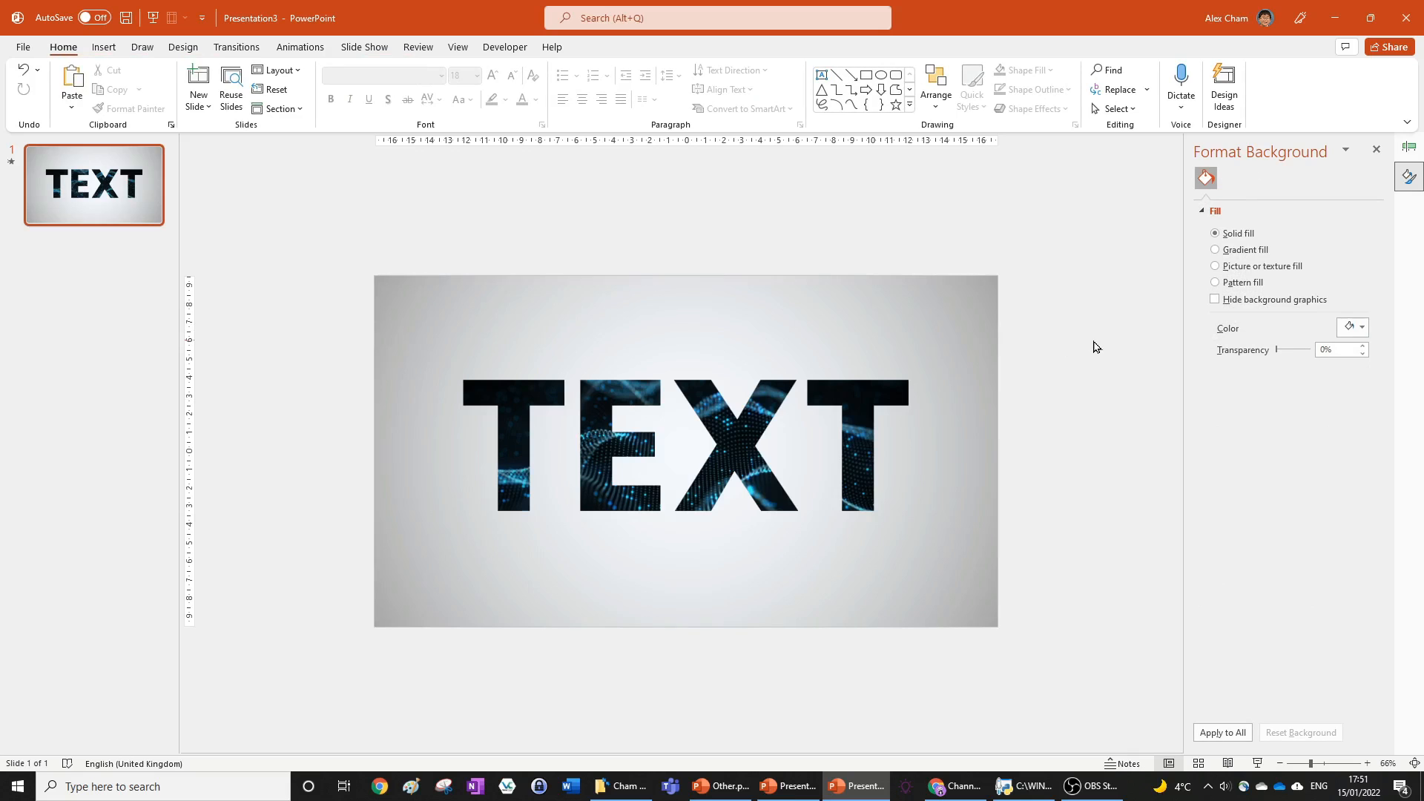